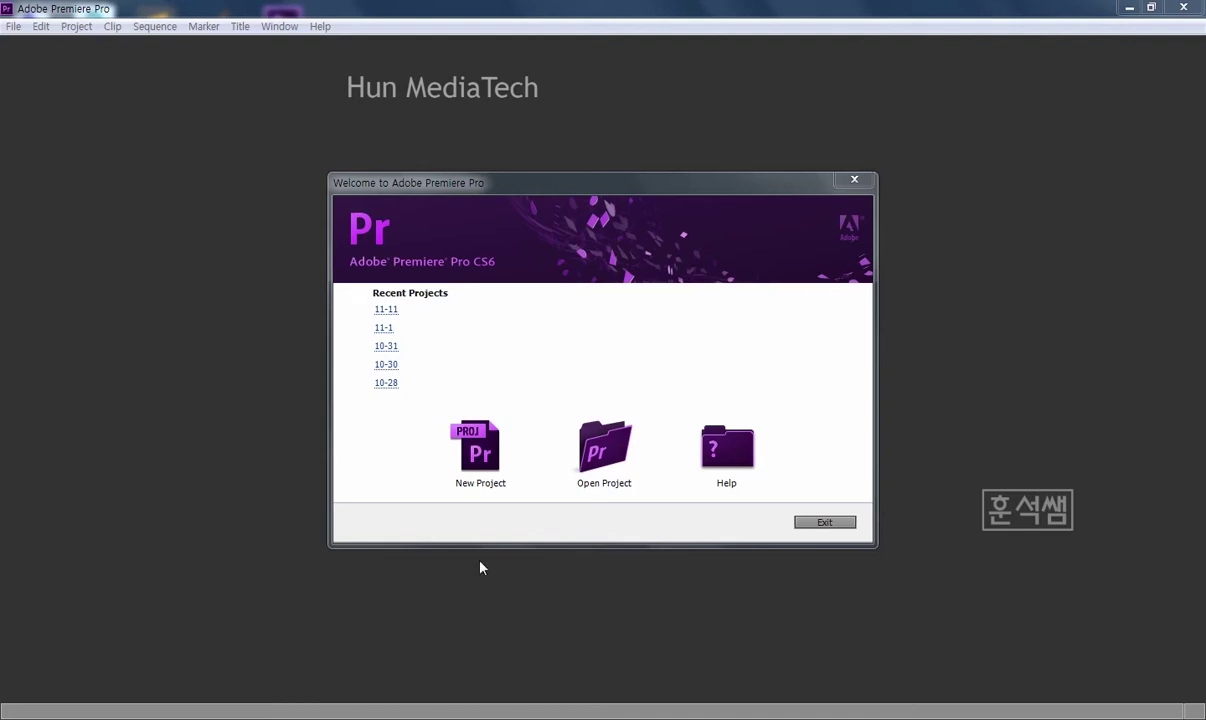
# Step: Create project 11-20 with Sequence 01 using the DV-NTSC Widescreen 48kHz preset
pyautogui.click(450, 445)
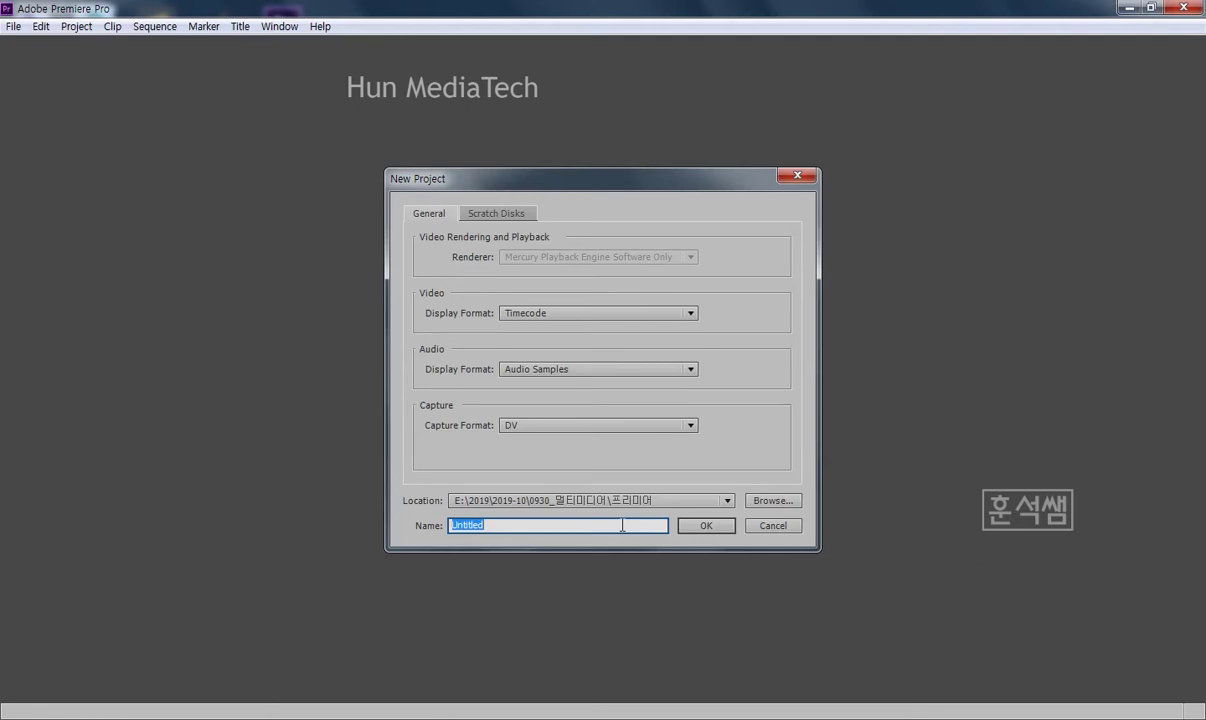
pyautogui.write('11-20')
pyautogui.click(707, 527)
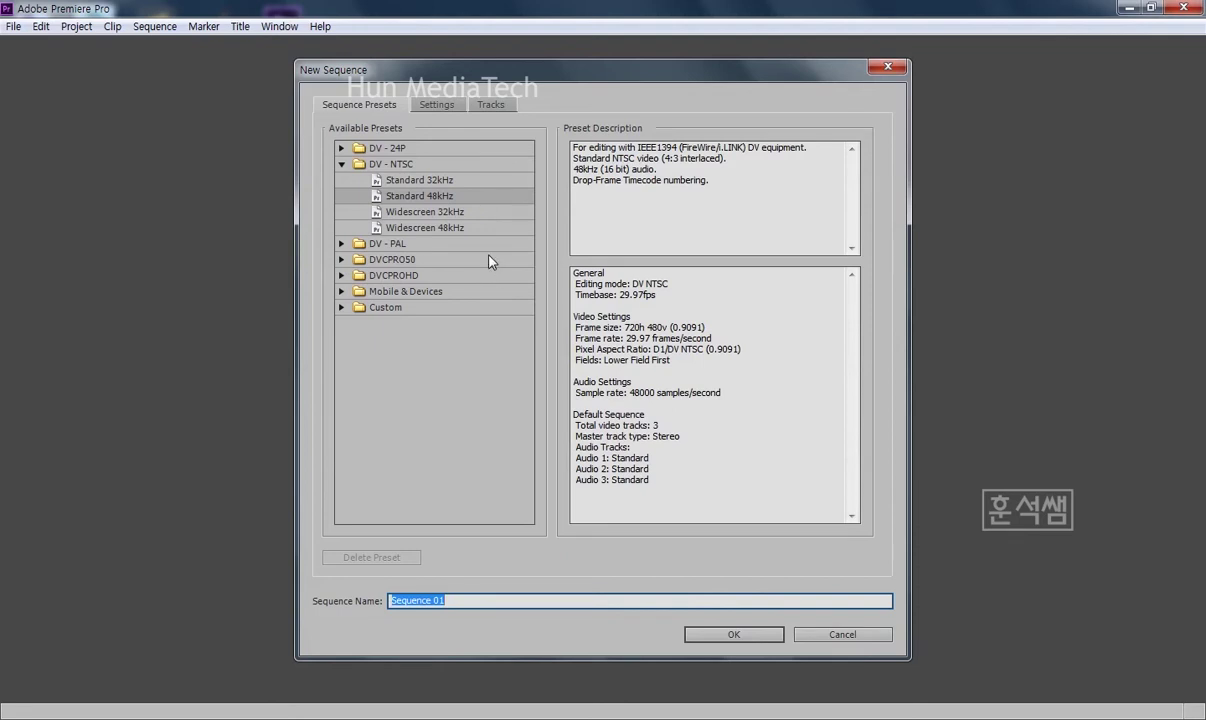
pyautogui.click(408, 229)
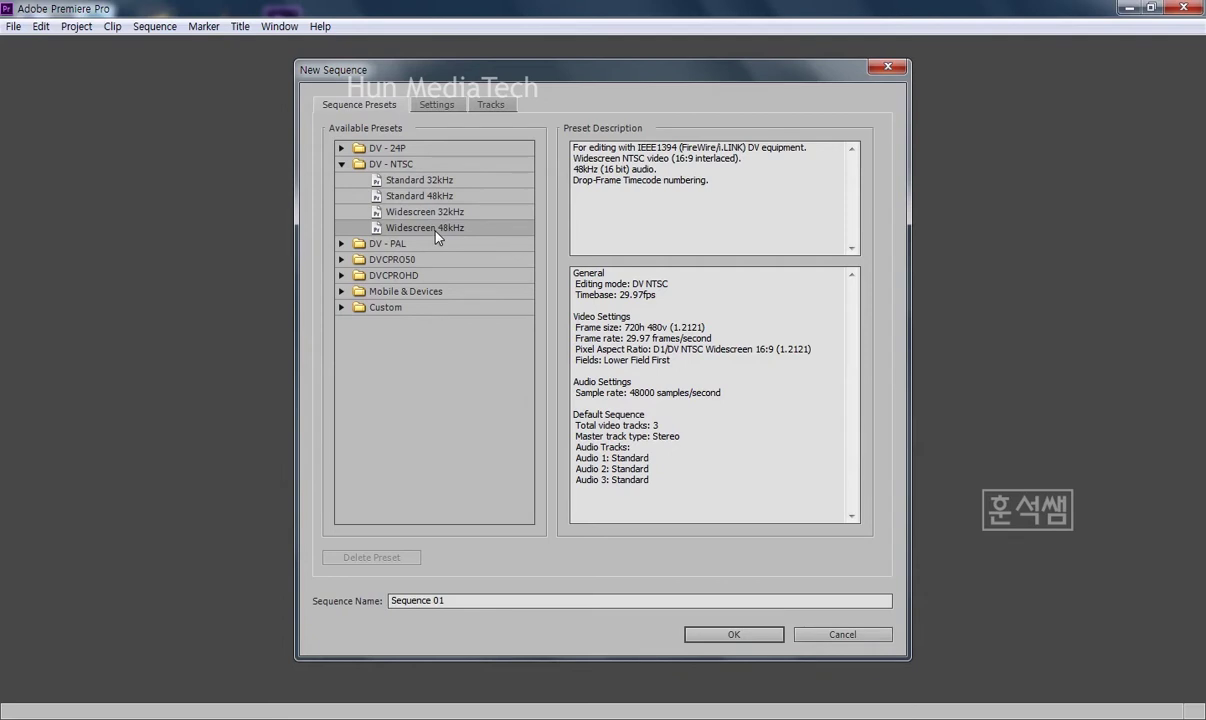
pyautogui.click(730, 636)
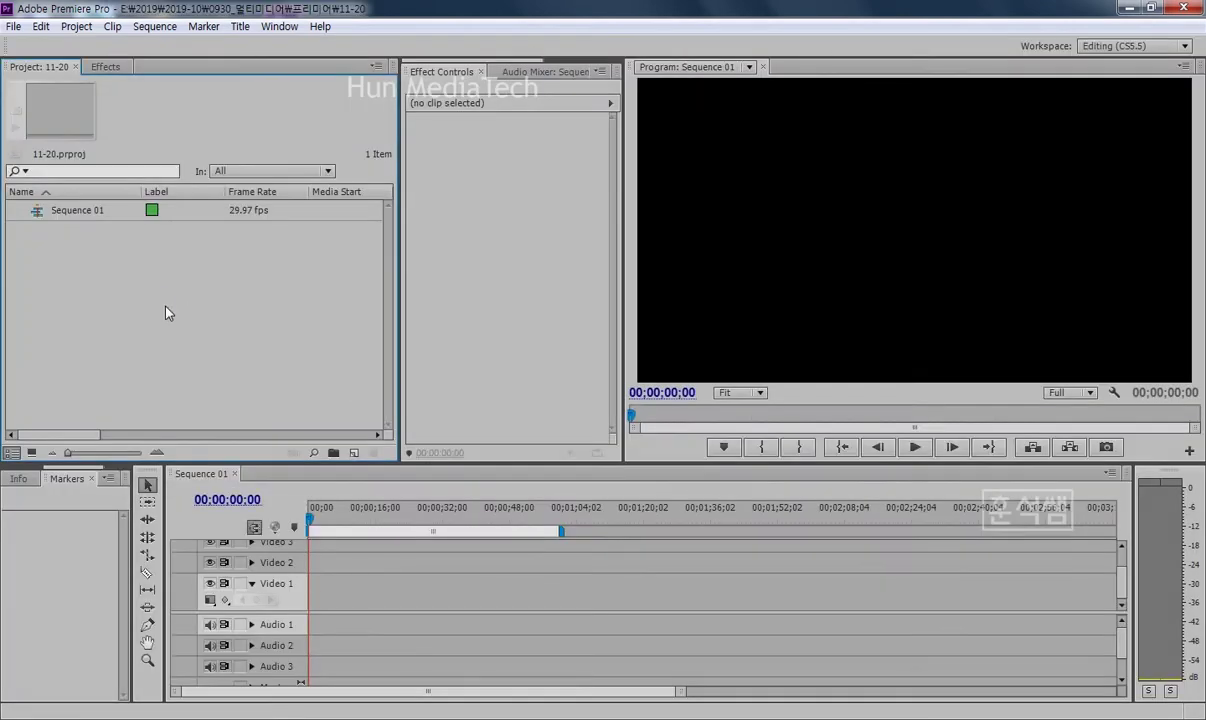
# Step: Import four clips from the aquarium folder into the project
pyautogui.doubleClick(167, 310)
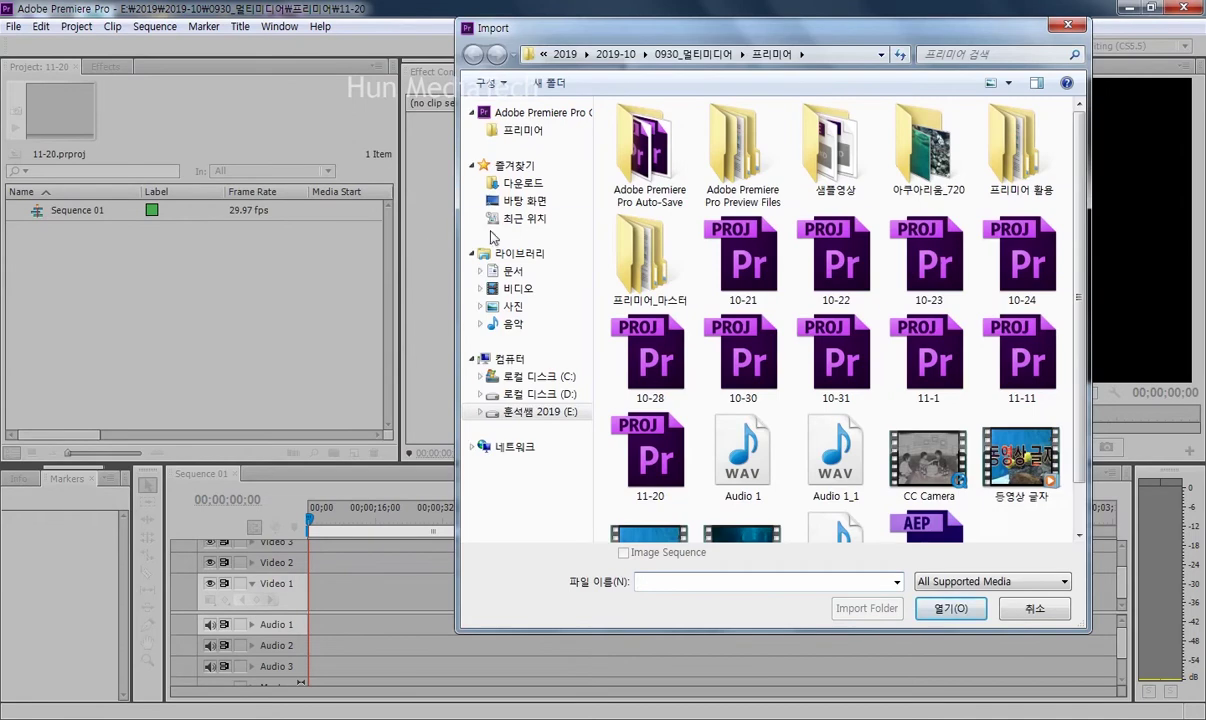
pyautogui.doubleClick(921, 170)
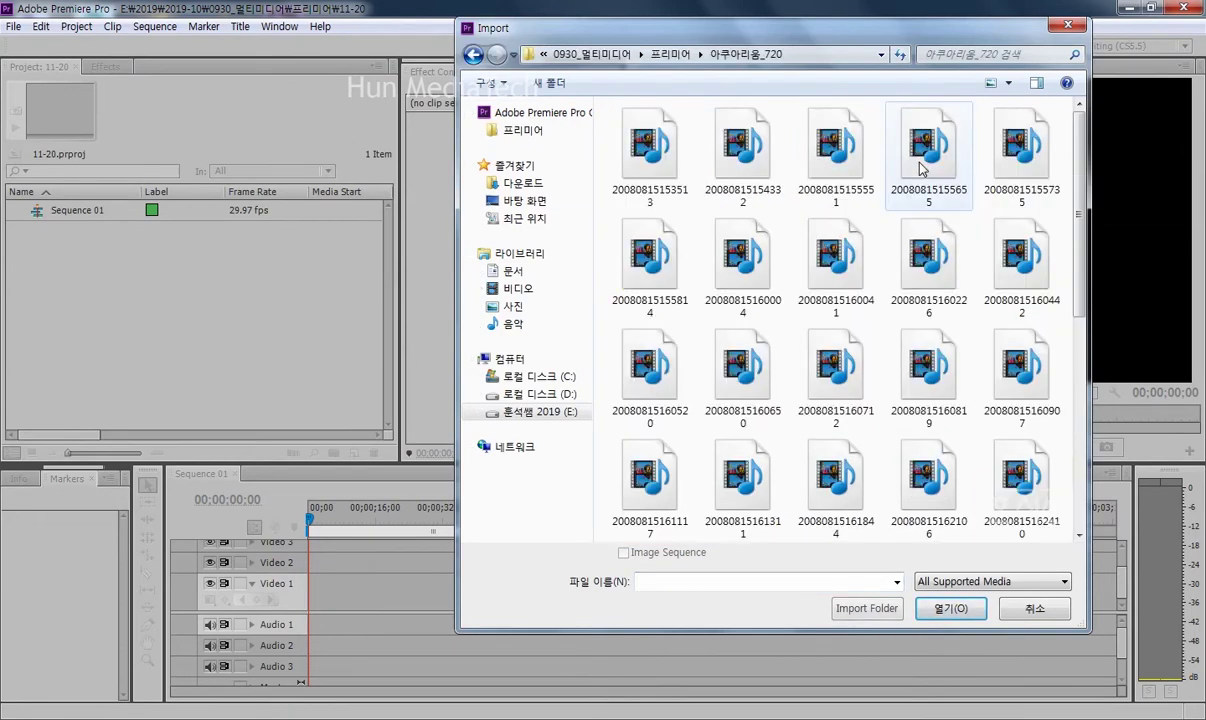
pyautogui.click(849, 270)
pyautogui.keyDown('ctrl'); pyautogui.click(742, 160); pyautogui.keyUp('ctrl')
pyautogui.keyDown('ctrl'); pyautogui.click(835, 160); pyautogui.keyUp('ctrl')
pyautogui.keyDown('ctrl'); pyautogui.click(650, 380); pyautogui.keyUp('ctrl')
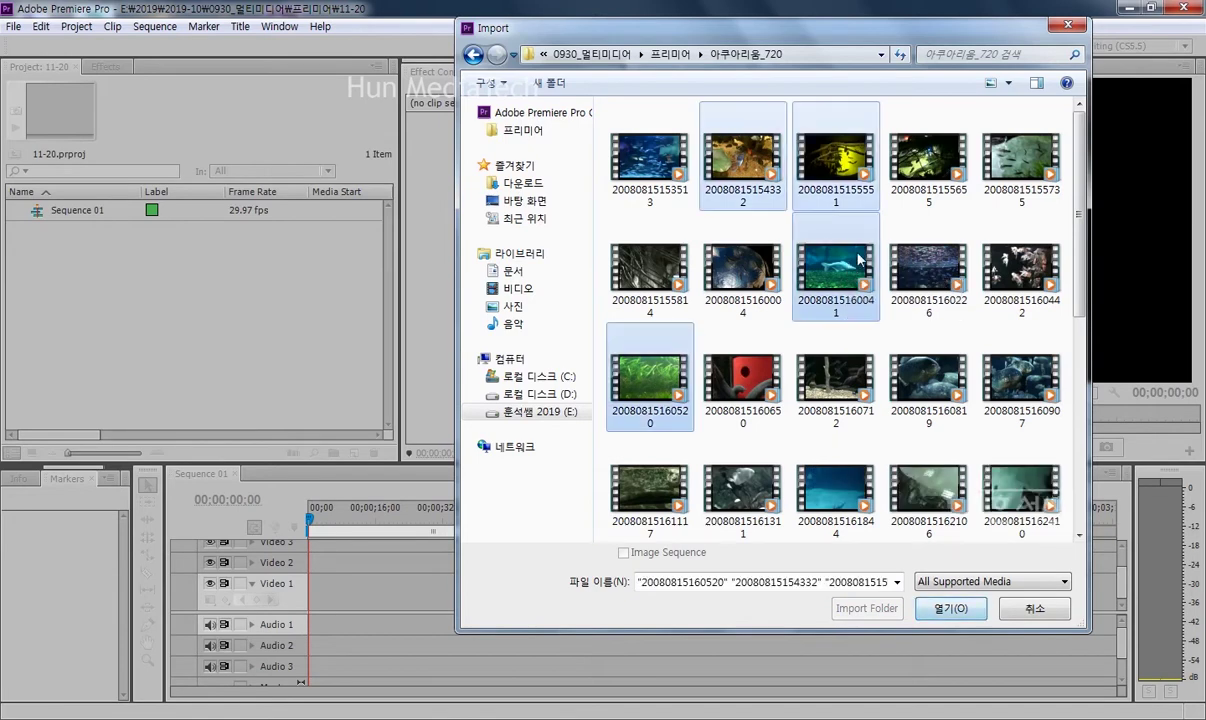
pyautogui.click(952, 609)
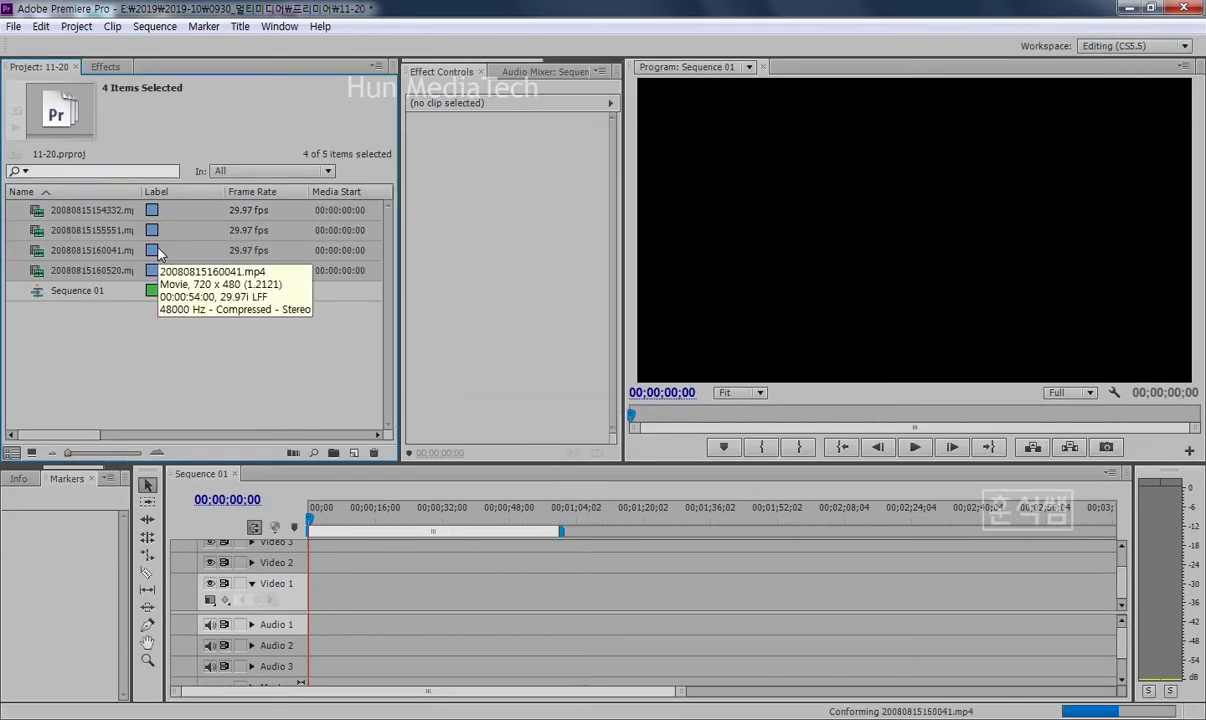
# Step: Preview each imported clip's thumbnail and details, then select 20080815154332.mp4
pyautogui.click(135, 370)
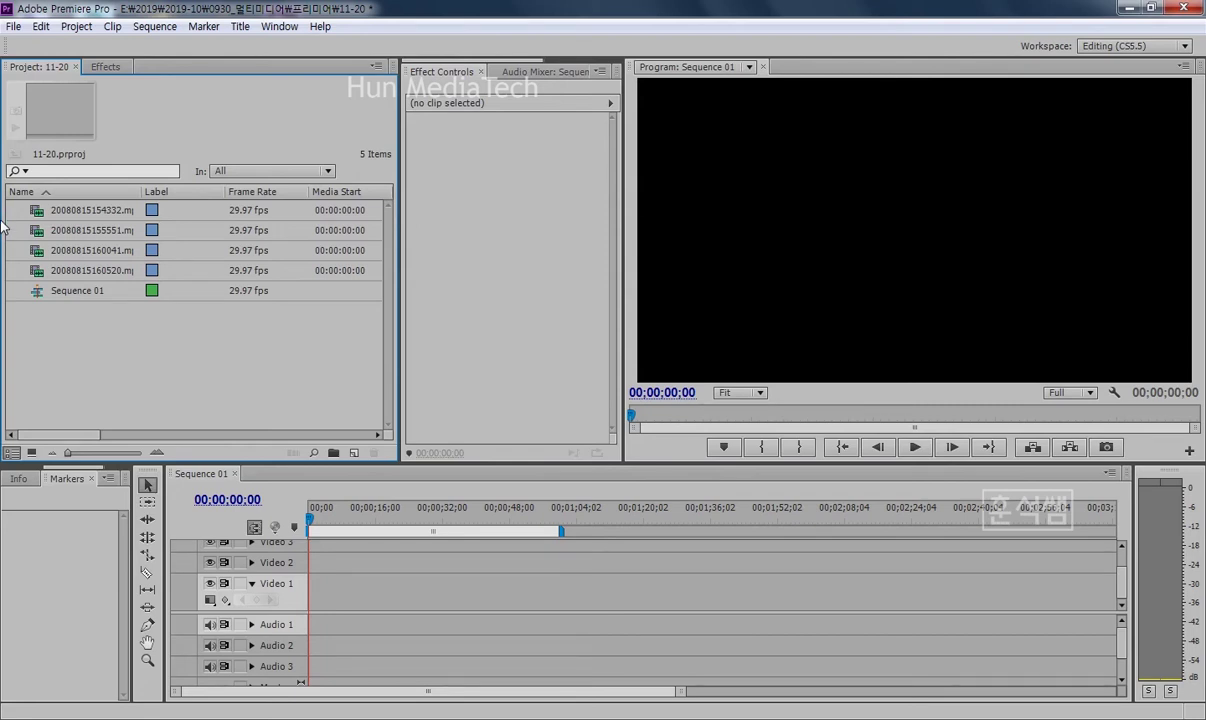
pyautogui.click(90, 213)
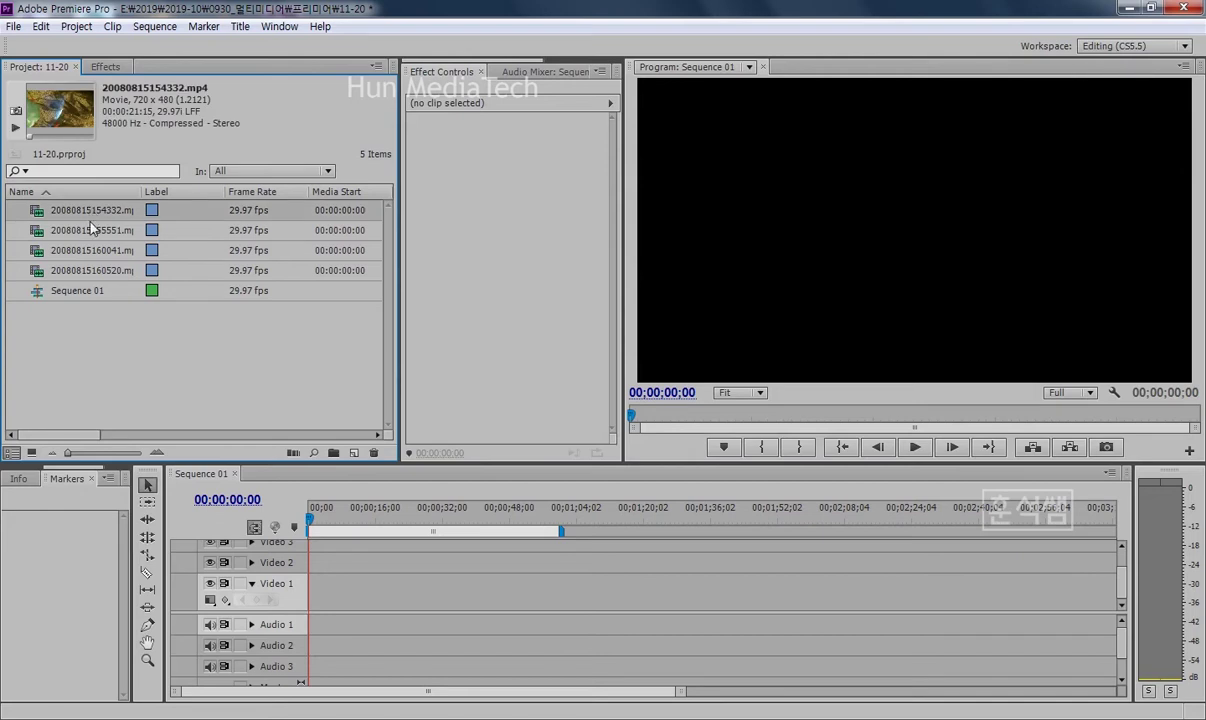
pyautogui.click(91, 230)
pyautogui.click(91, 251)
pyautogui.click(91, 269)
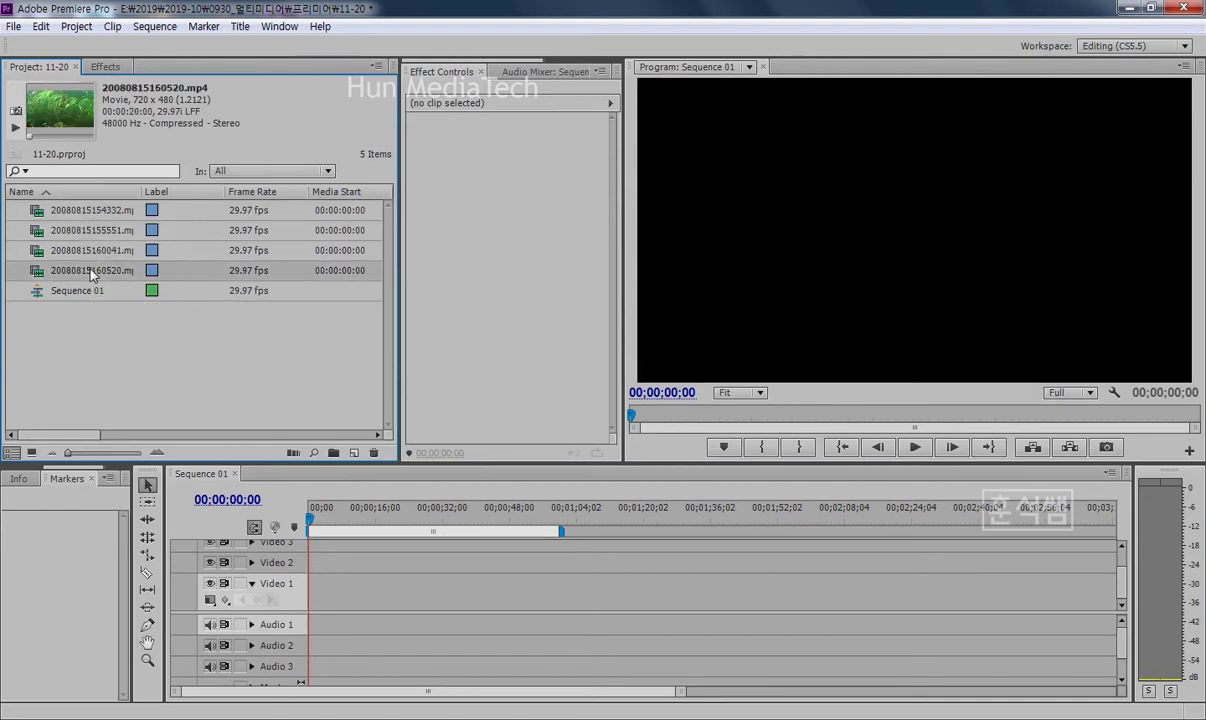
pyautogui.click(95, 209)
# Step: Place 20080815154332.mp4 at the start of Video 1 and scrub through it
pyautogui.rightClick(99, 211)
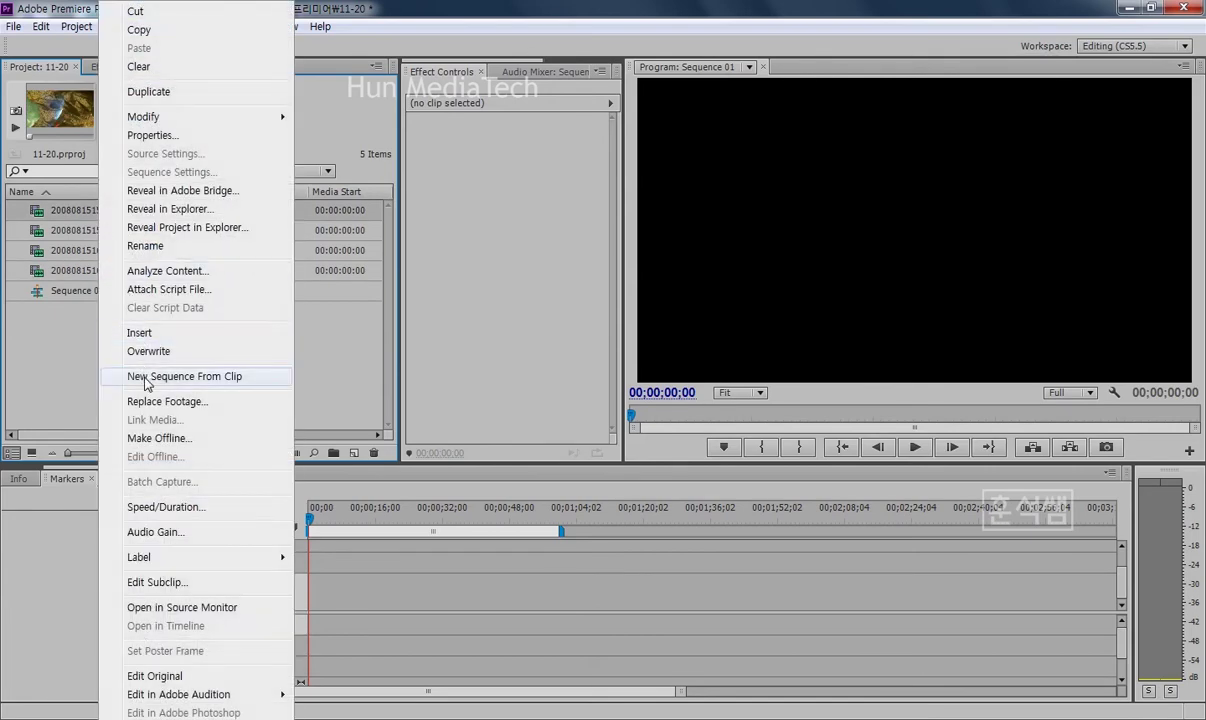
pyautogui.click(72, 345)
pyautogui.moveTo(40, 209)
pyautogui.mouseDown()
pyautogui.moveTo(340, 600)
pyautogui.moveTo(314, 600)
pyautogui.mouseUp()
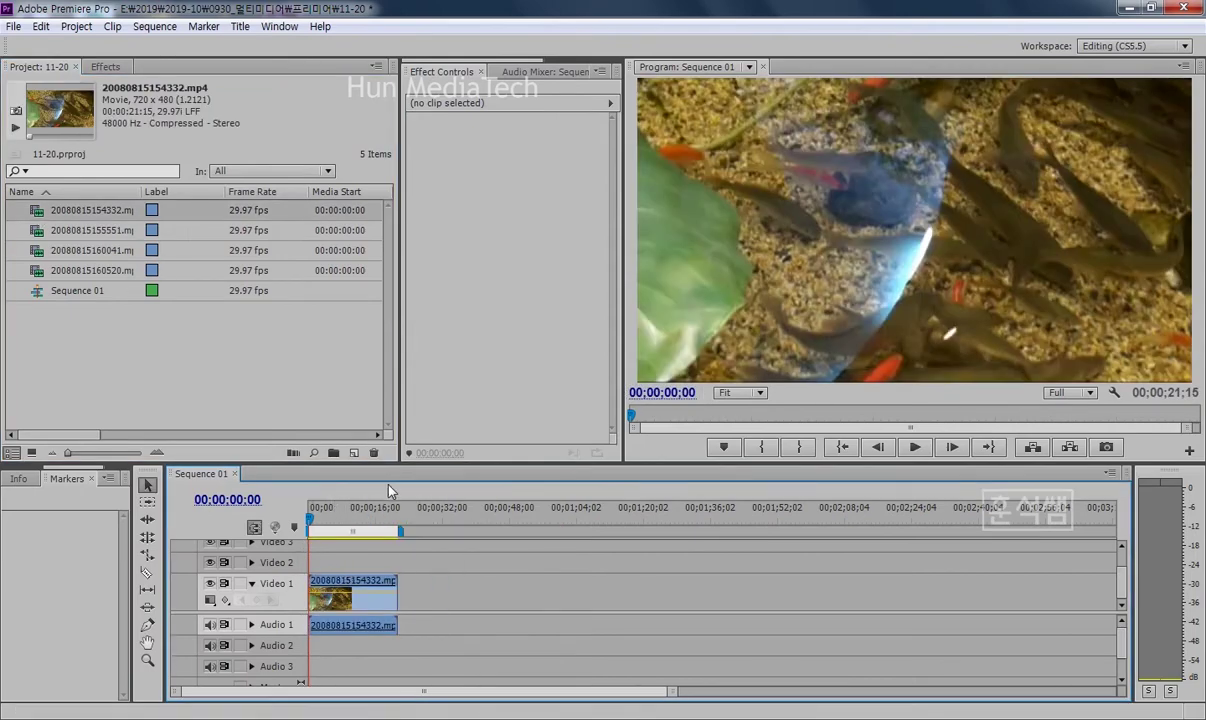
pyautogui.click(320, 517)
pyautogui.moveTo(323, 521); pyautogui.dragTo(328, 518)
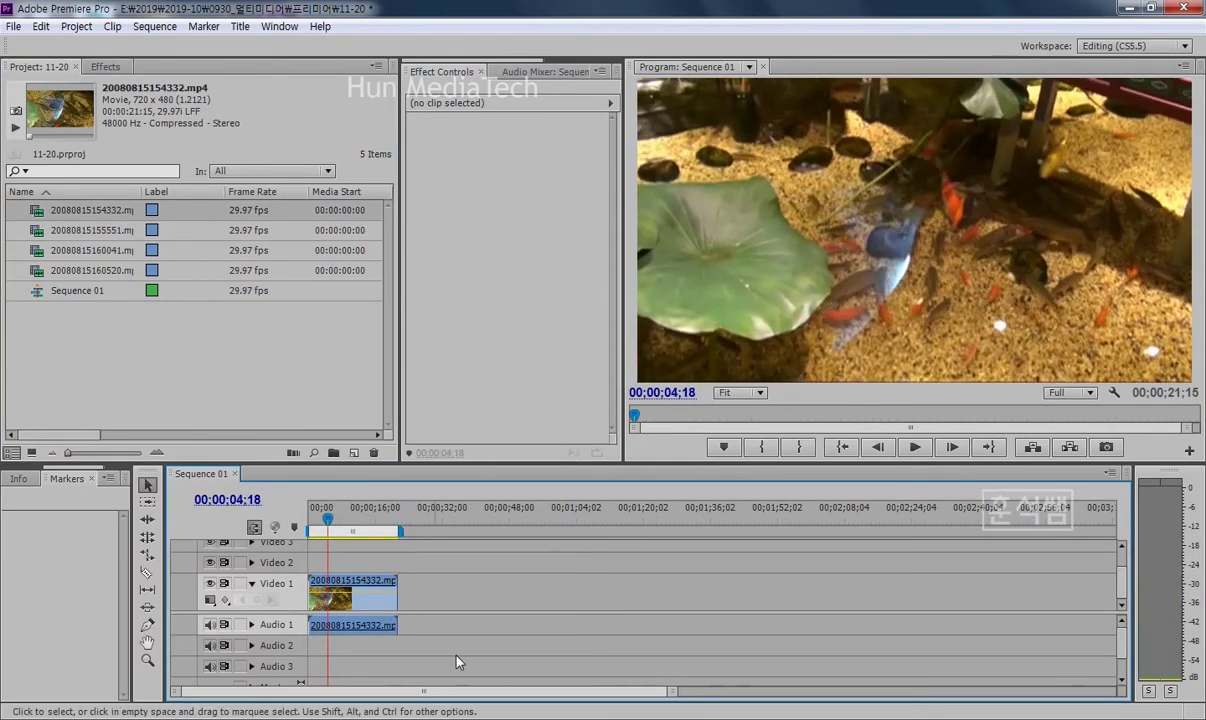
# Step: Trim the clip's in-point to the pavilion scene at 09;19, starting it at zero
pyautogui.moveTo(672, 691); pyautogui.dragTo(360, 691)
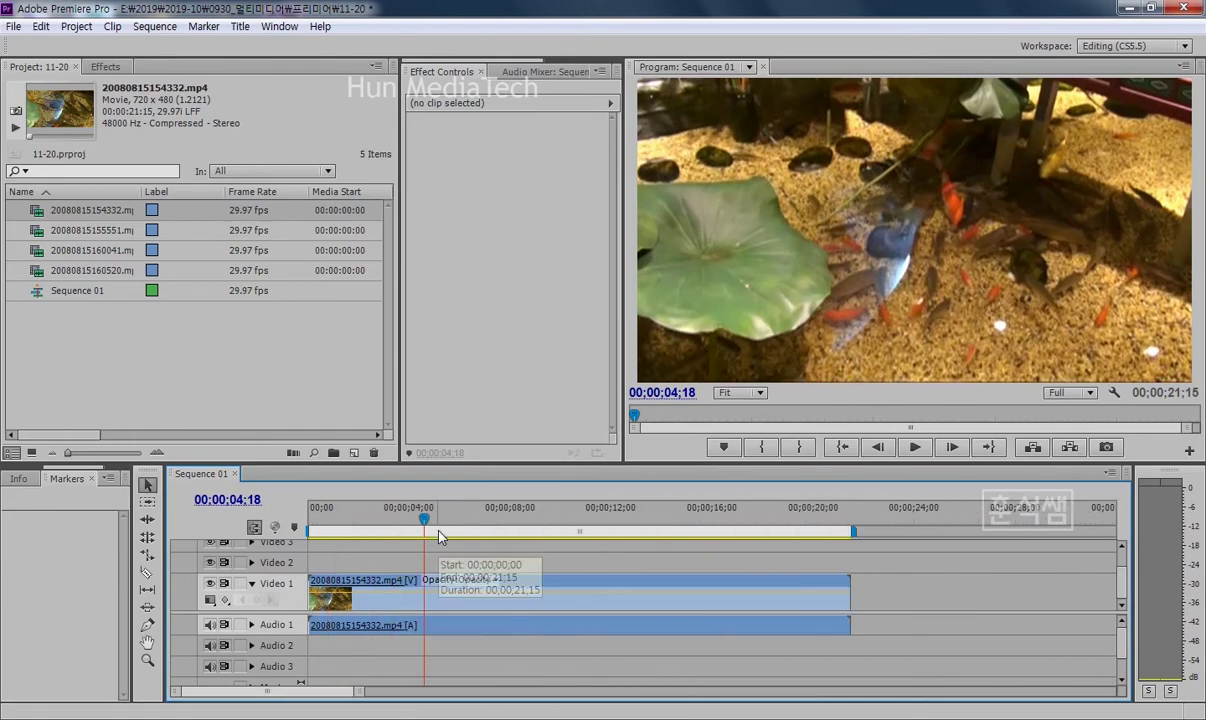
pyautogui.click(362, 518)
pyautogui.moveTo(362, 518); pyautogui.dragTo(554, 525)
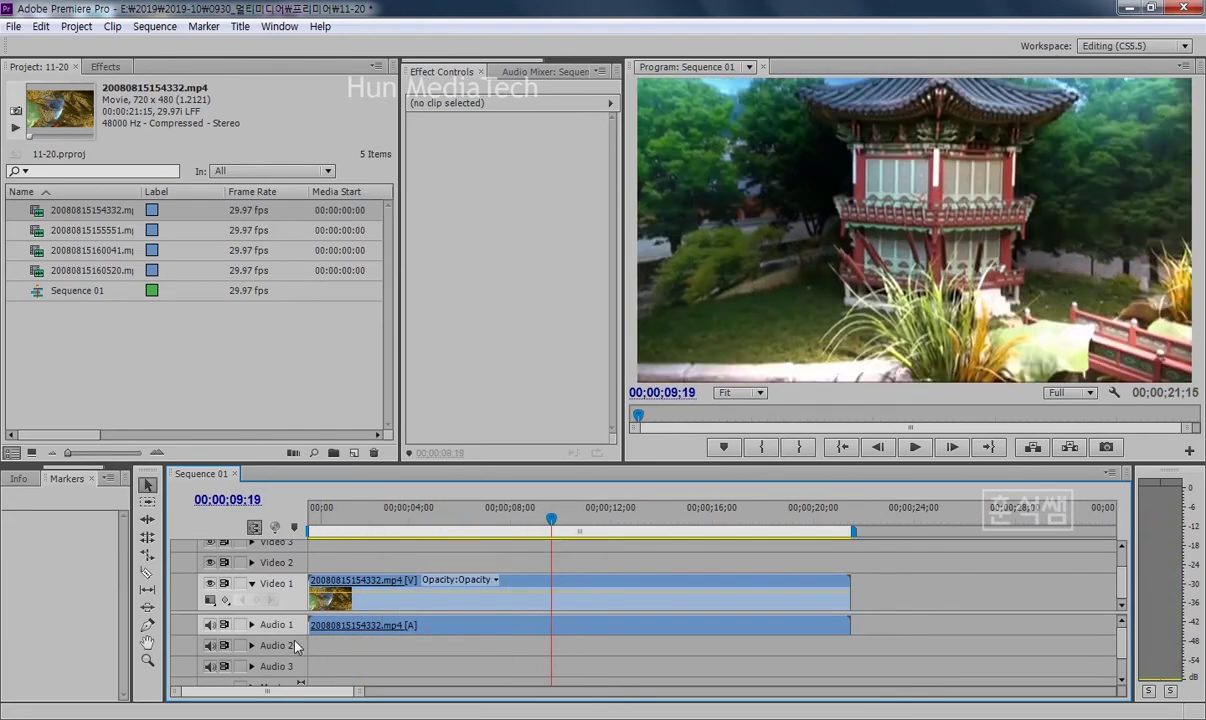
pyautogui.moveTo(311, 615)
pyautogui.mouseDown()
pyautogui.moveTo(556, 614)
pyautogui.moveTo(350, 592)
pyautogui.mouseUp()
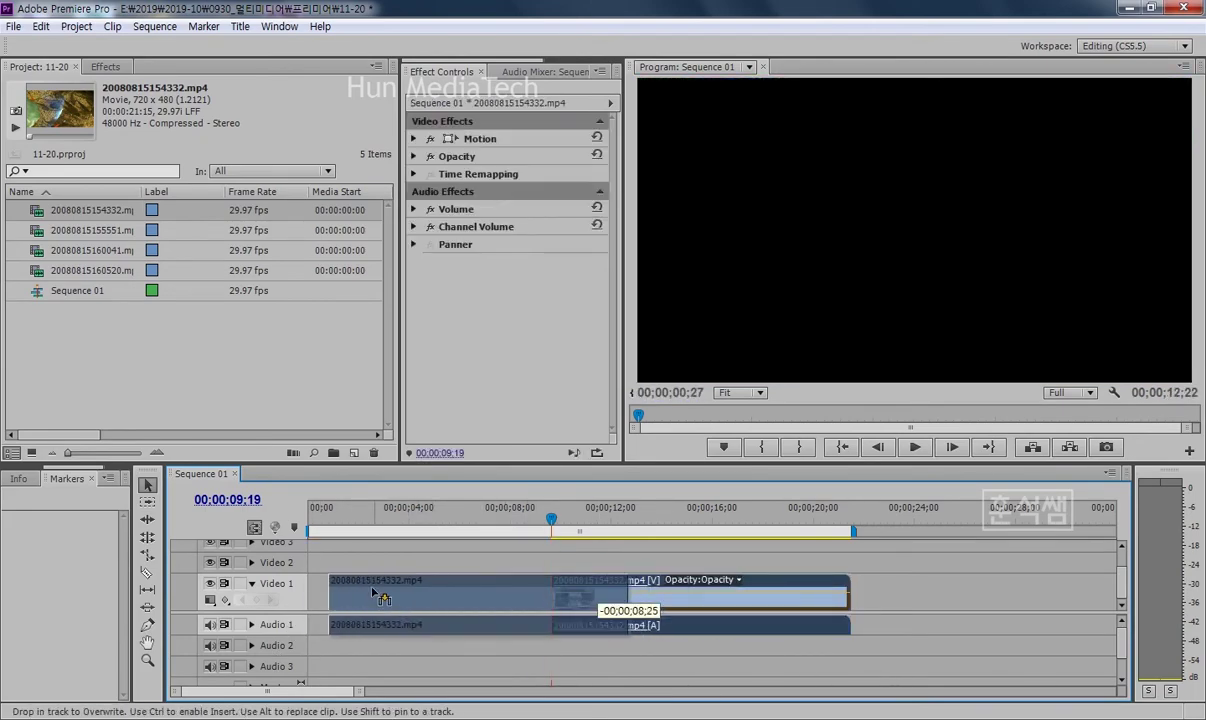
pyautogui.press('Home')
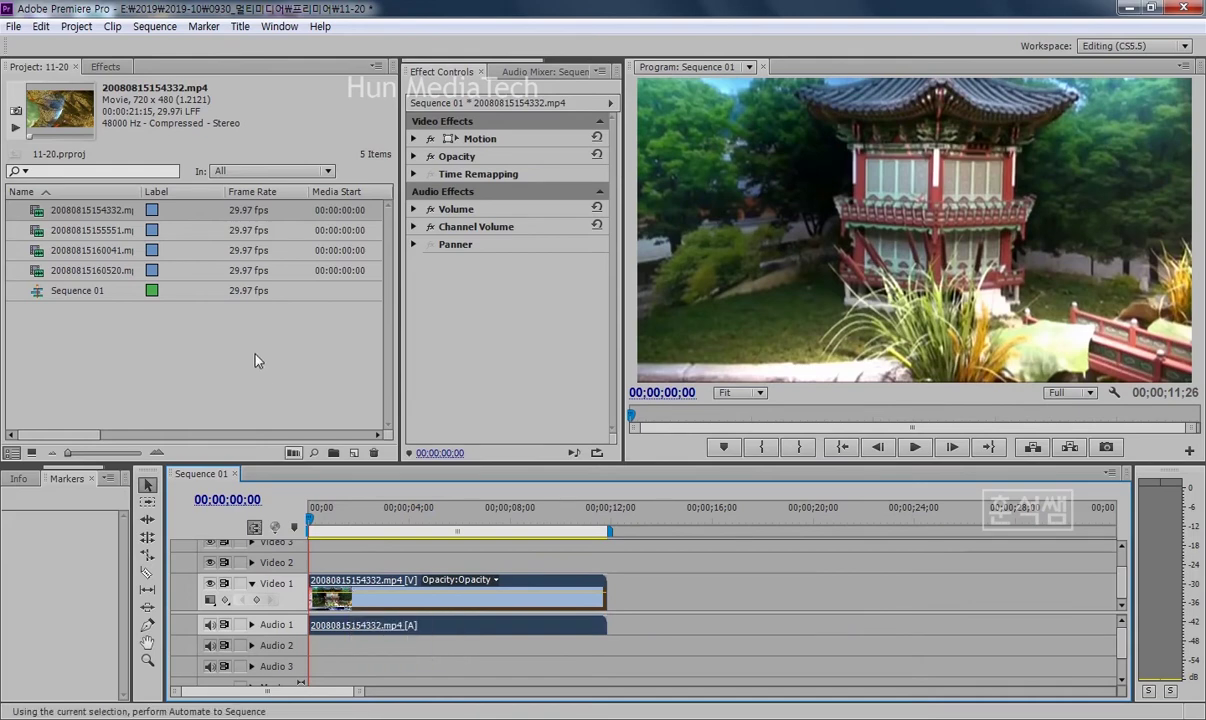
pyautogui.click(310, 400)
pyautogui.click(355, 454)
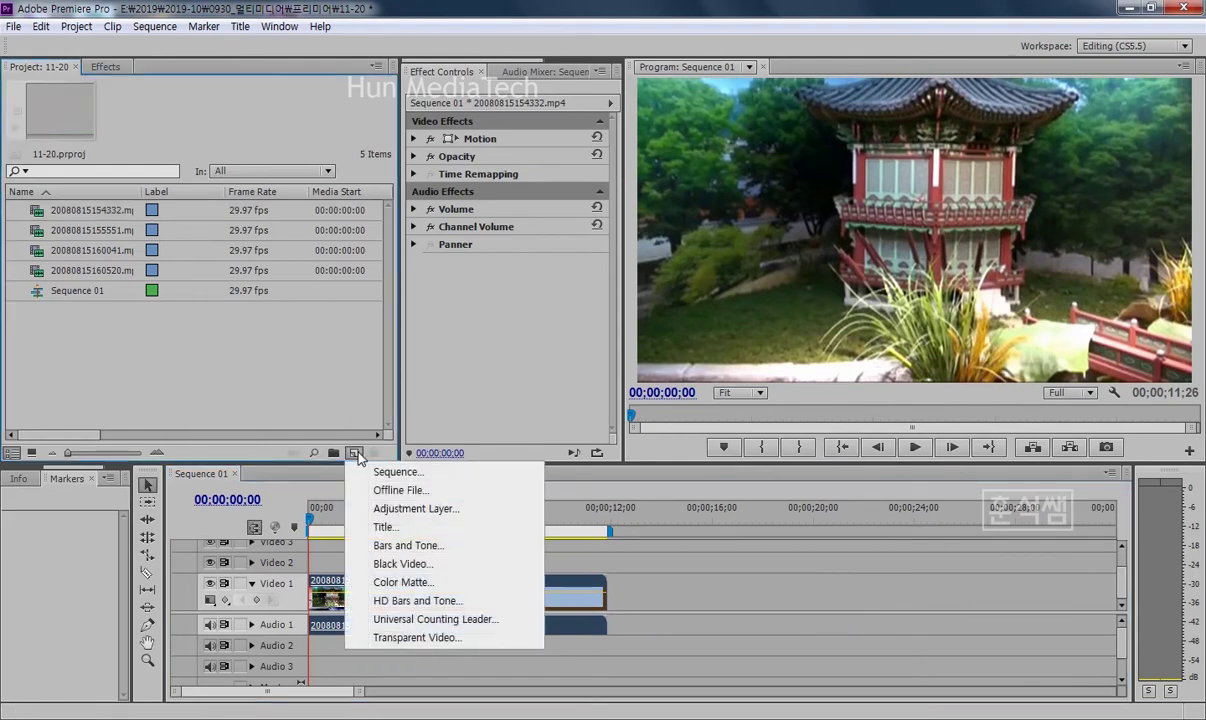
# Step: Create a new title named 곡선자막
pyautogui.click(384, 528)
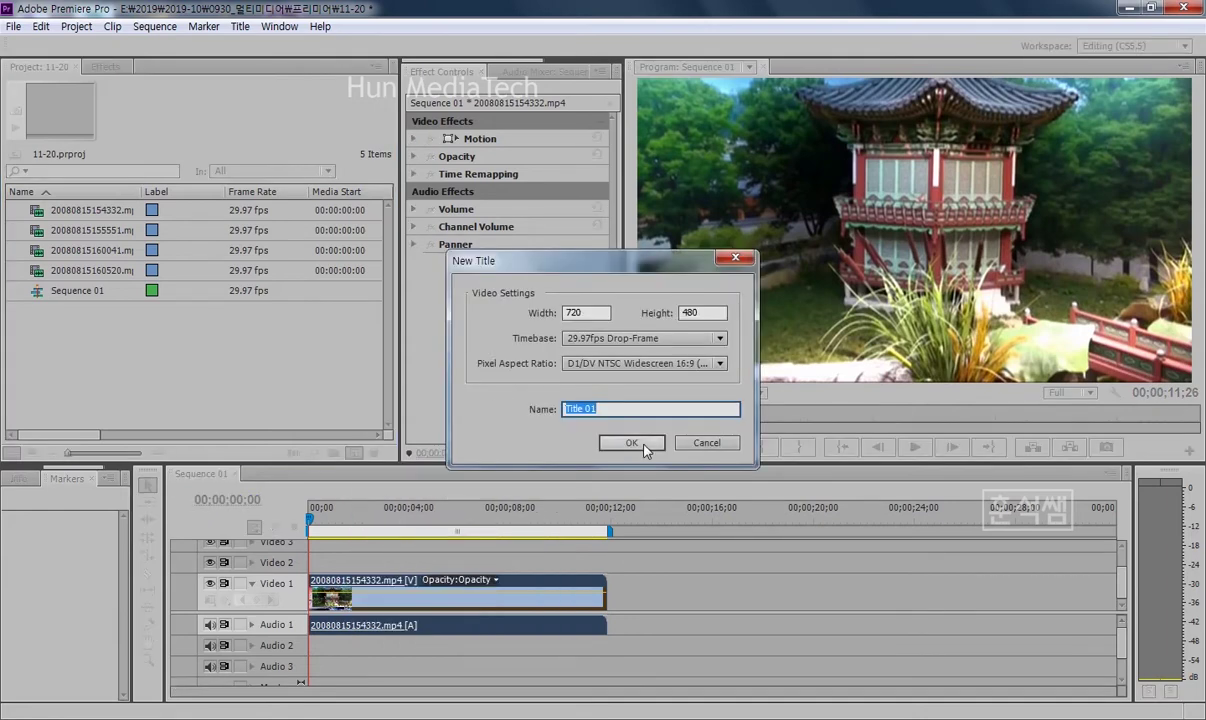
pyautogui.write('곡선자마')
pyautogui.click(631, 442)
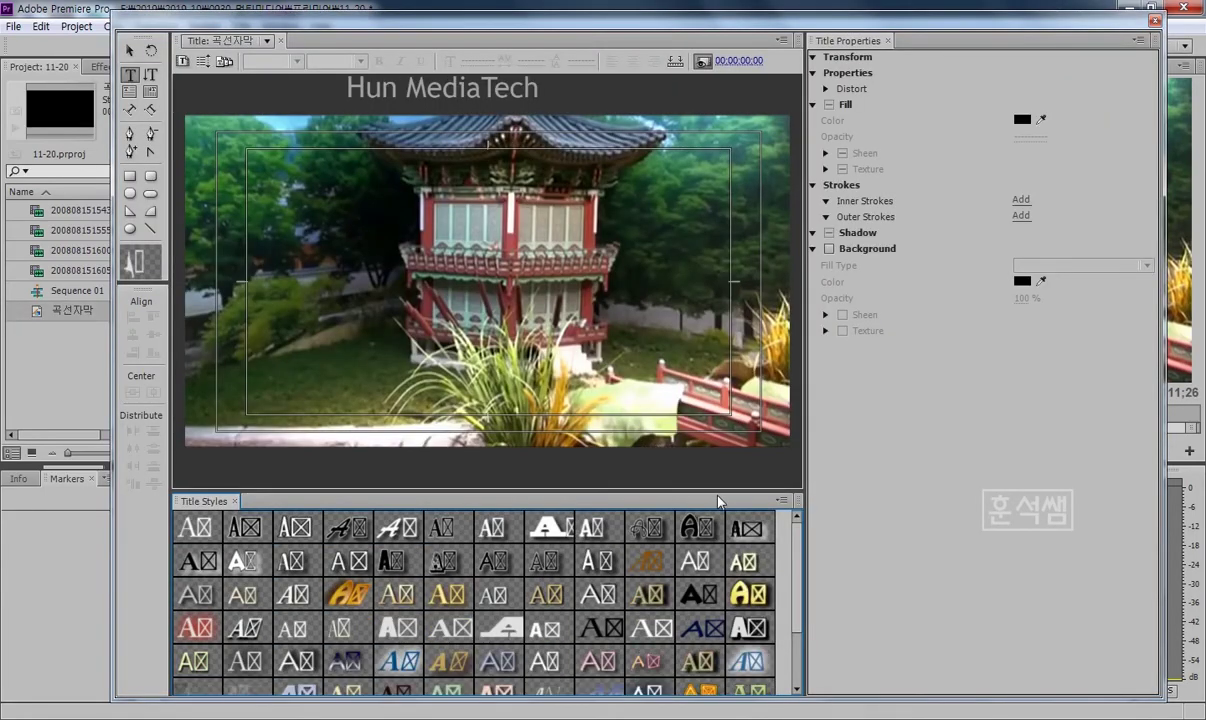
# Step: Enlarge the Titler's preview area and push the alignment section lower
pyautogui.moveTo(720, 489); pyautogui.dragTo(720, 527)
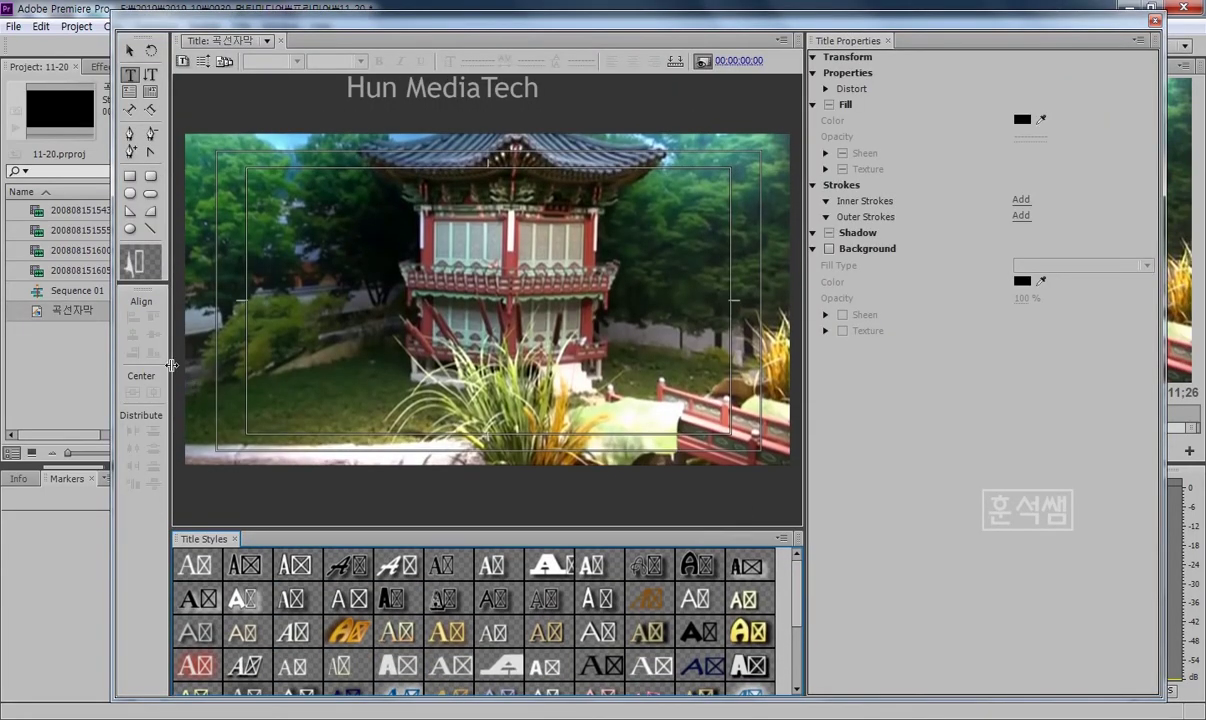
pyautogui.moveTo(171, 365); pyautogui.dragTo(182, 365)
pyautogui.moveTo(810, 365); pyautogui.dragTo(843, 363)
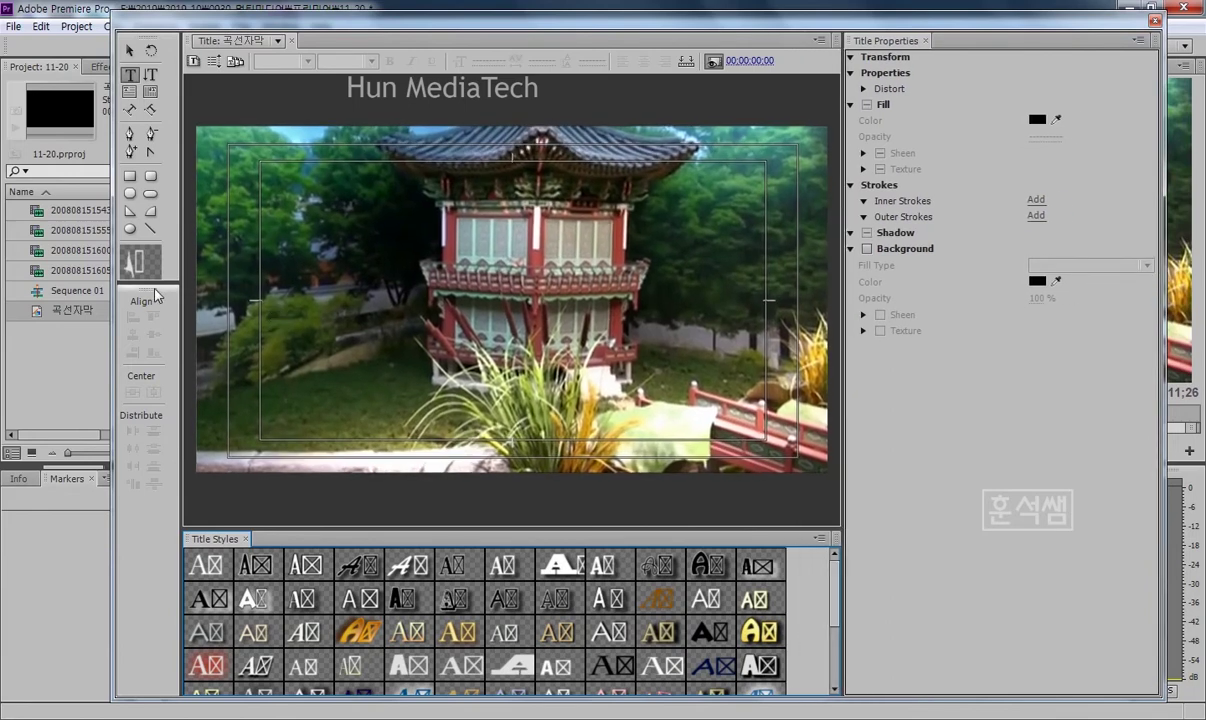
pyautogui.moveTo(165, 283); pyautogui.dragTo(170, 348)
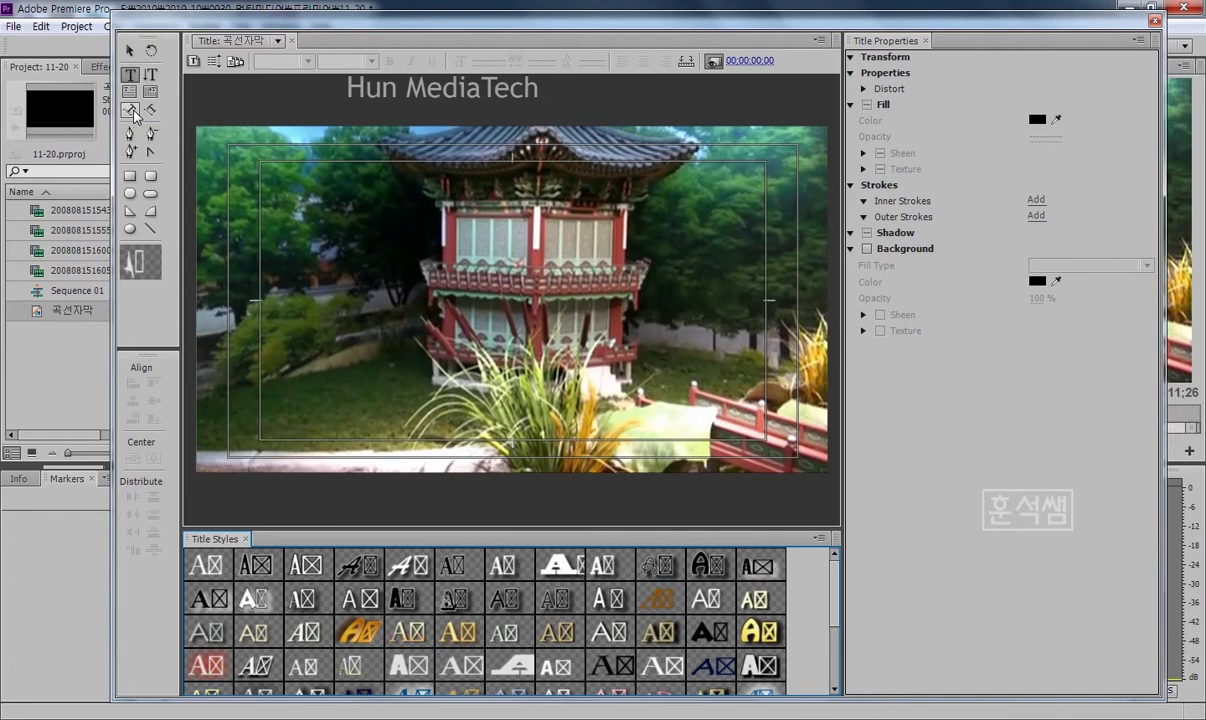
# Step: Draw a three-point curved text path from the frame's left edge to its right side
pyautogui.click(133, 112)
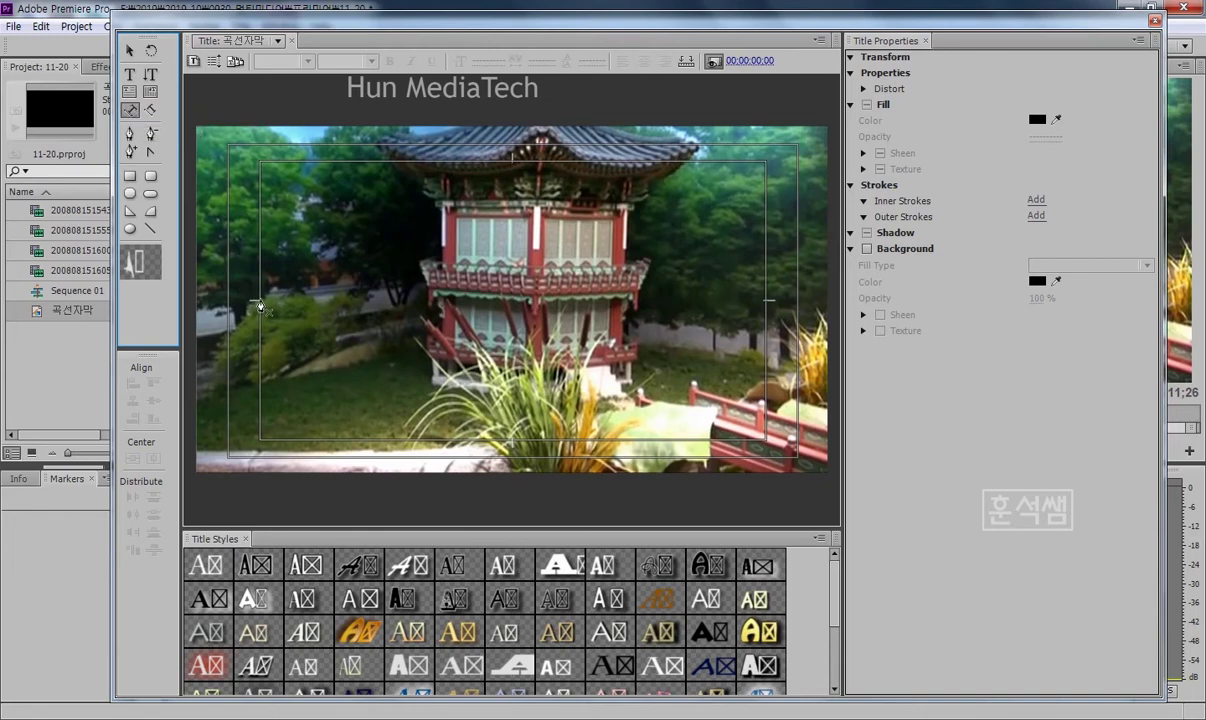
pyautogui.click(259, 299)
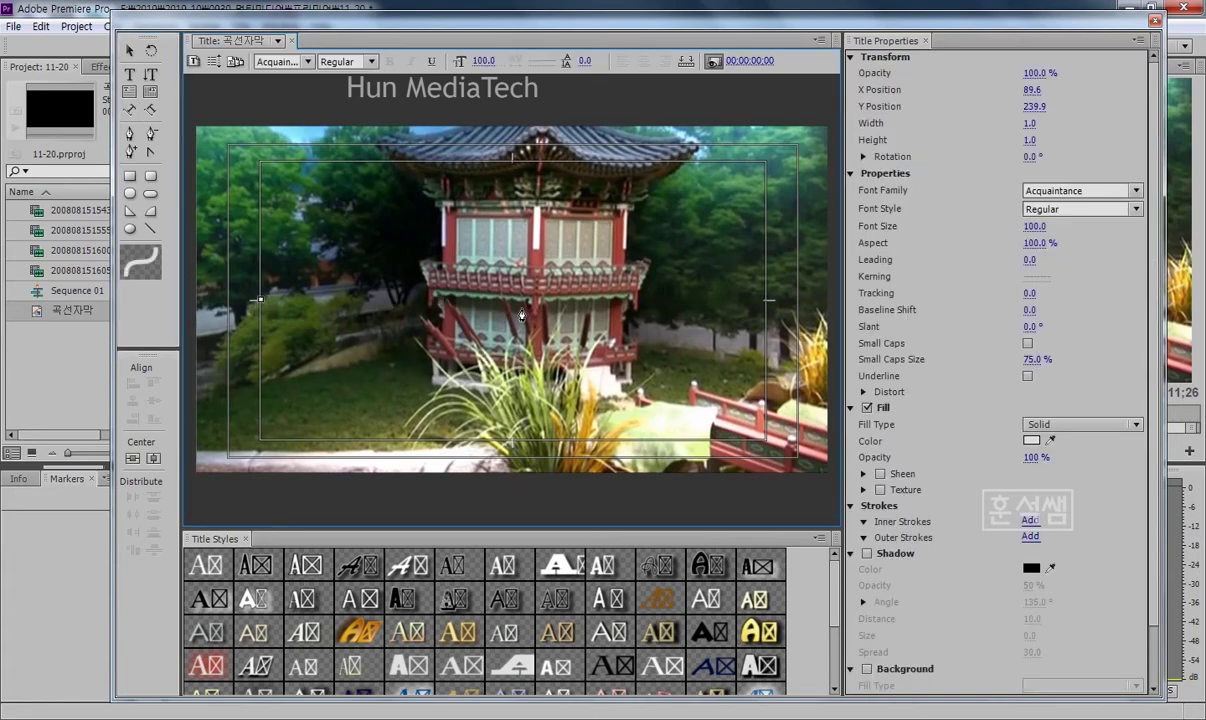
pyautogui.moveTo(515, 309); pyautogui.dragTo(625, 399)
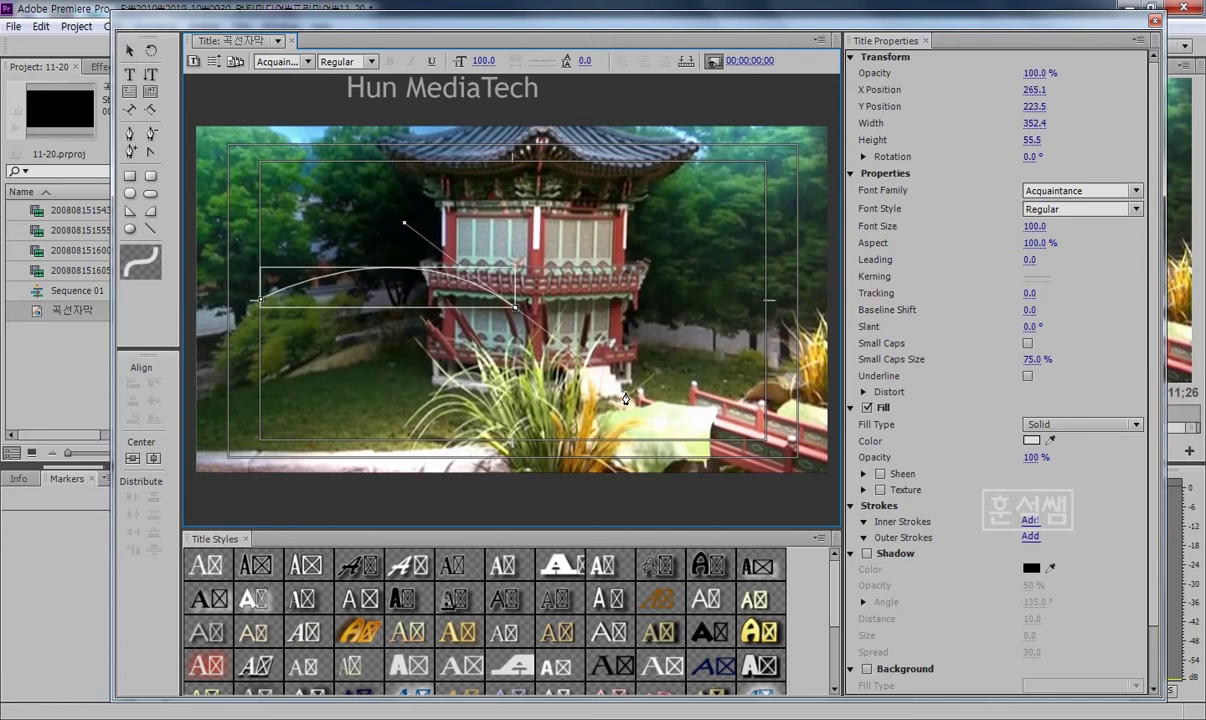
pyautogui.click(764, 306)
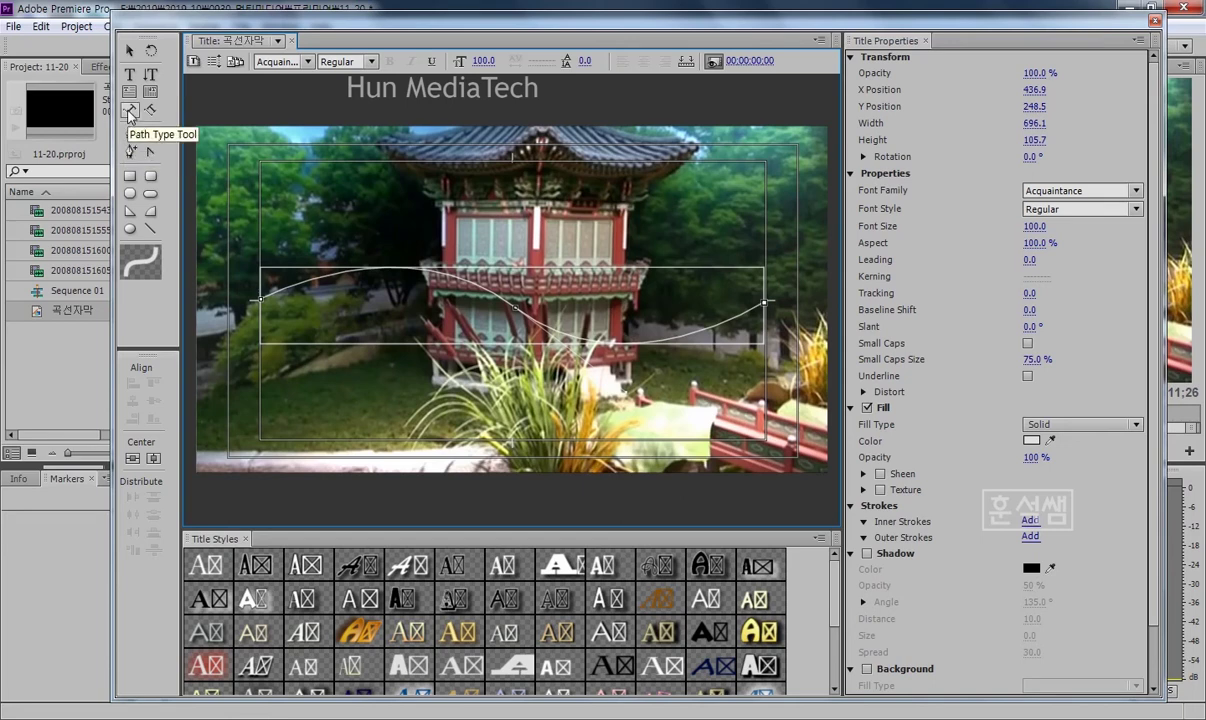
pyautogui.click(129, 112)
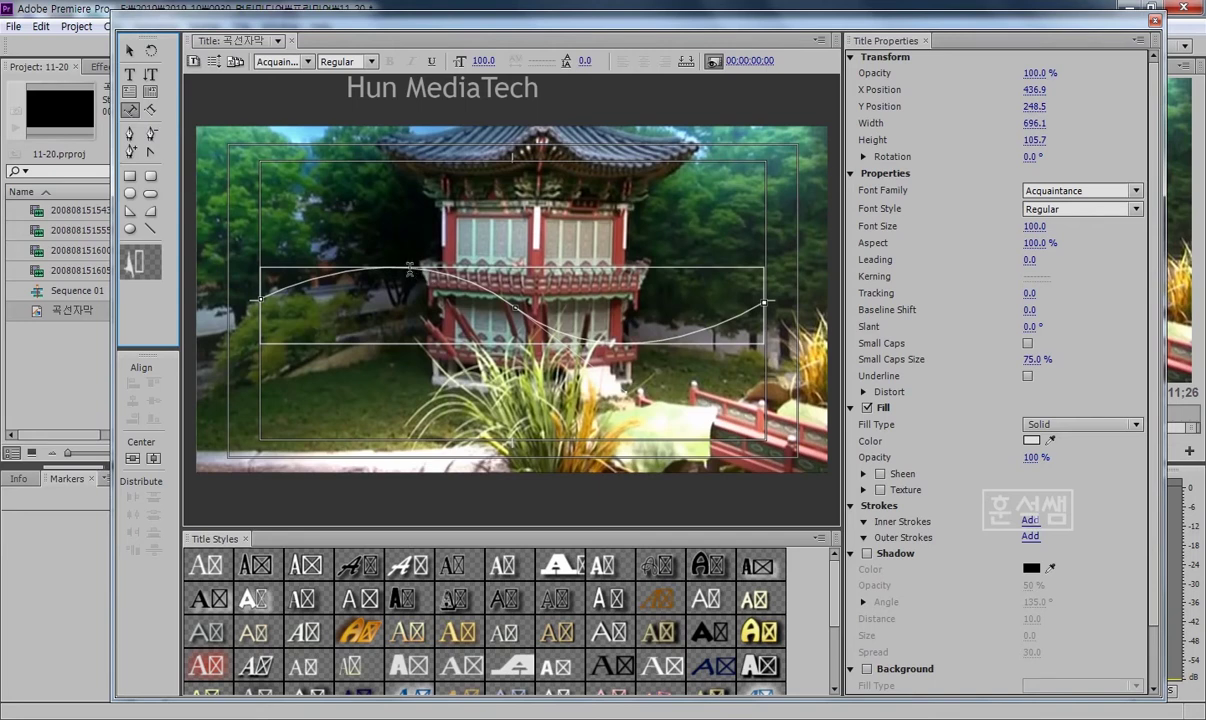
# Step: Type 2424242 on the path and apply the blue bold Caslon Pro style with shadow
pyautogui.moveTo(260, 300); pyautogui.dragTo(233, 251)
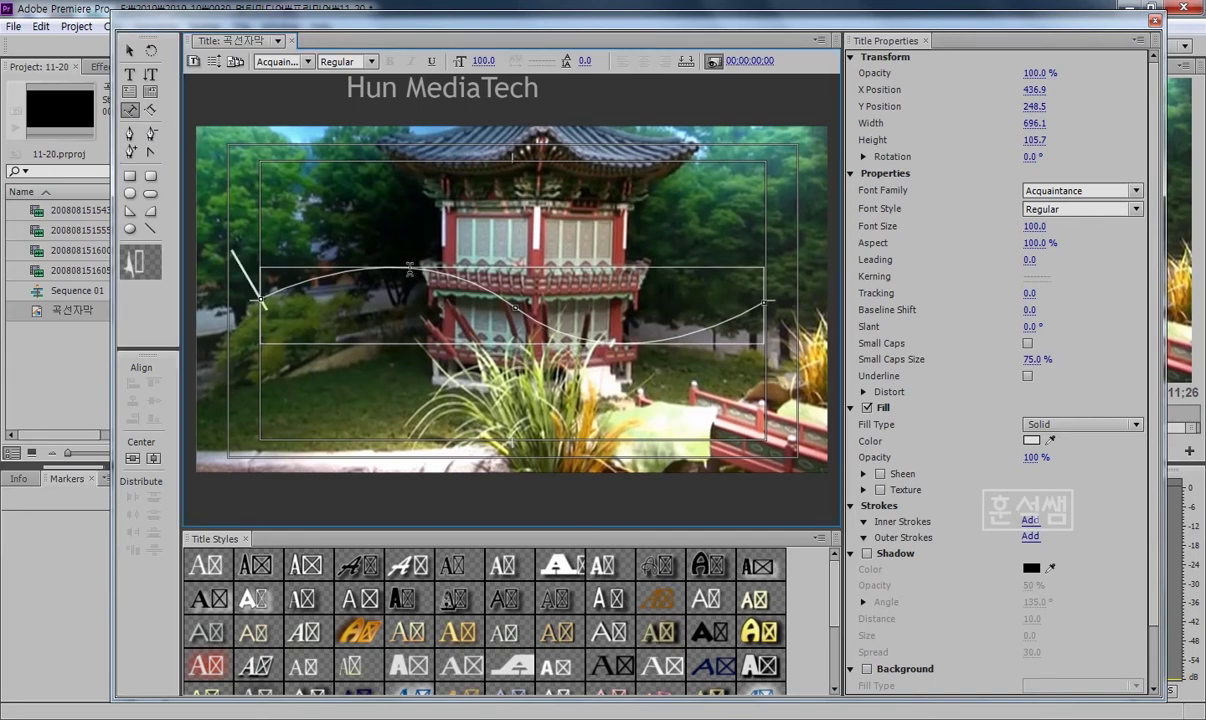
pyautogui.write('242424')
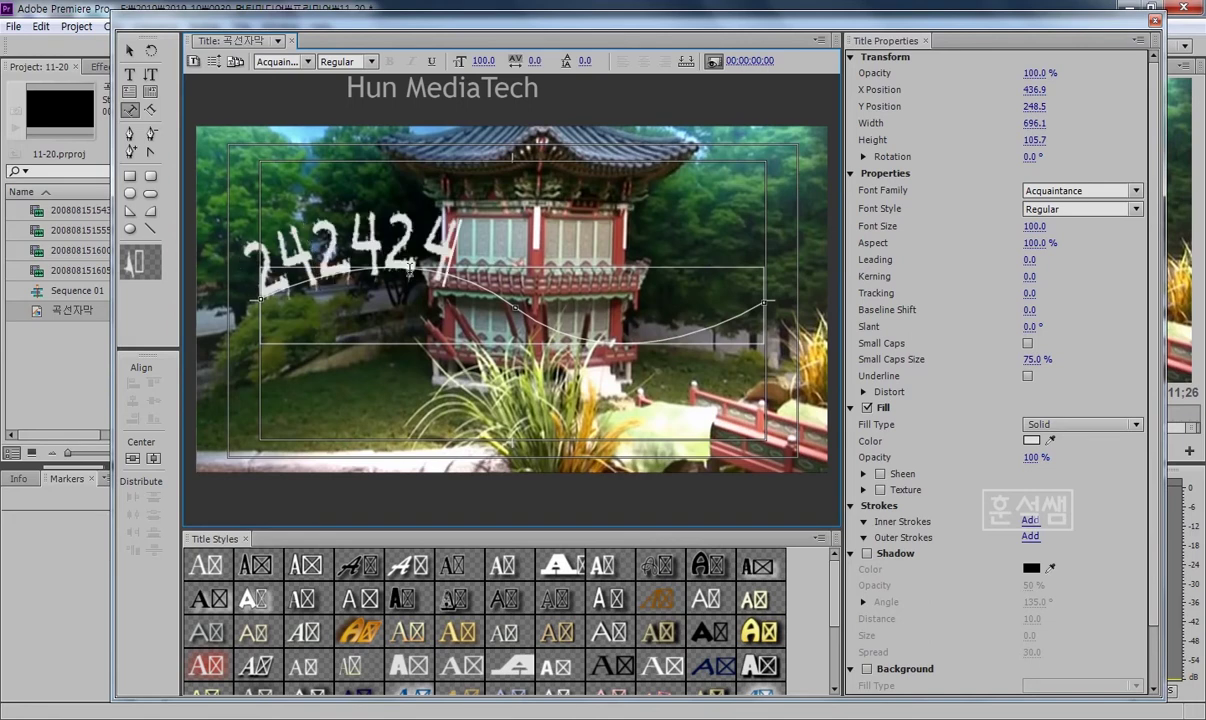
pyautogui.write('2')
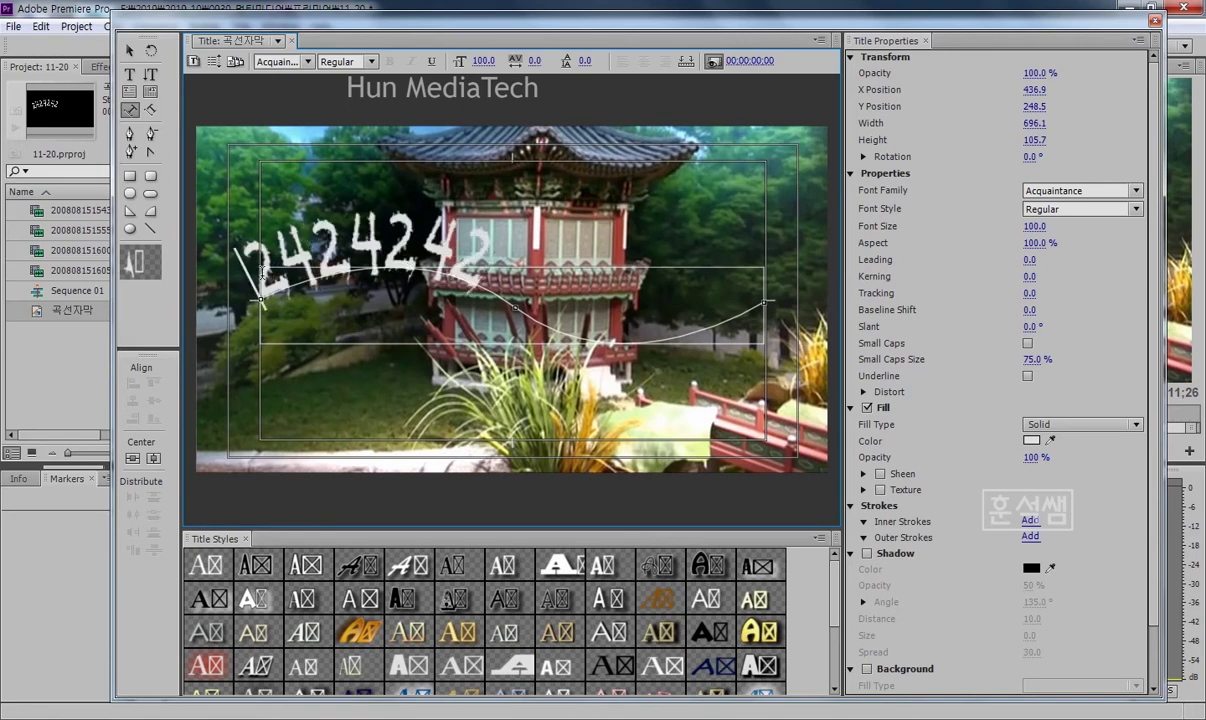
pyautogui.moveTo(262, 270); pyautogui.dragTo(498, 252)
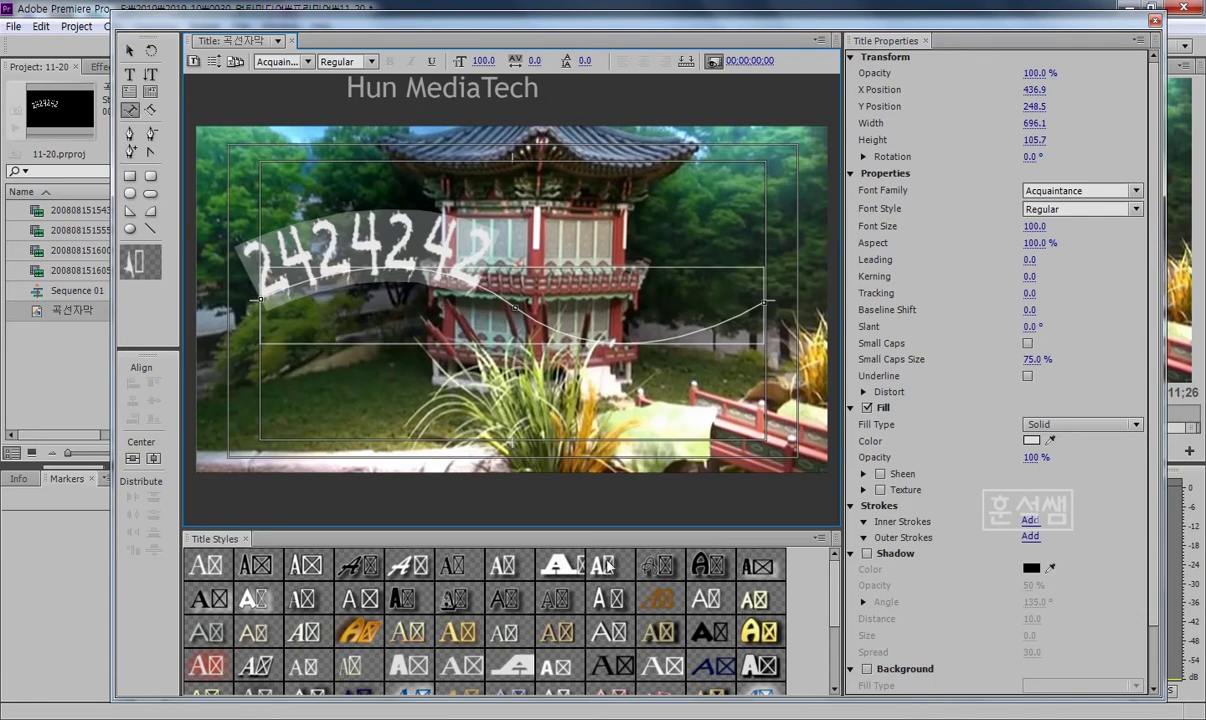
pyautogui.moveTo(597, 527); pyautogui.dragTo(597, 428)
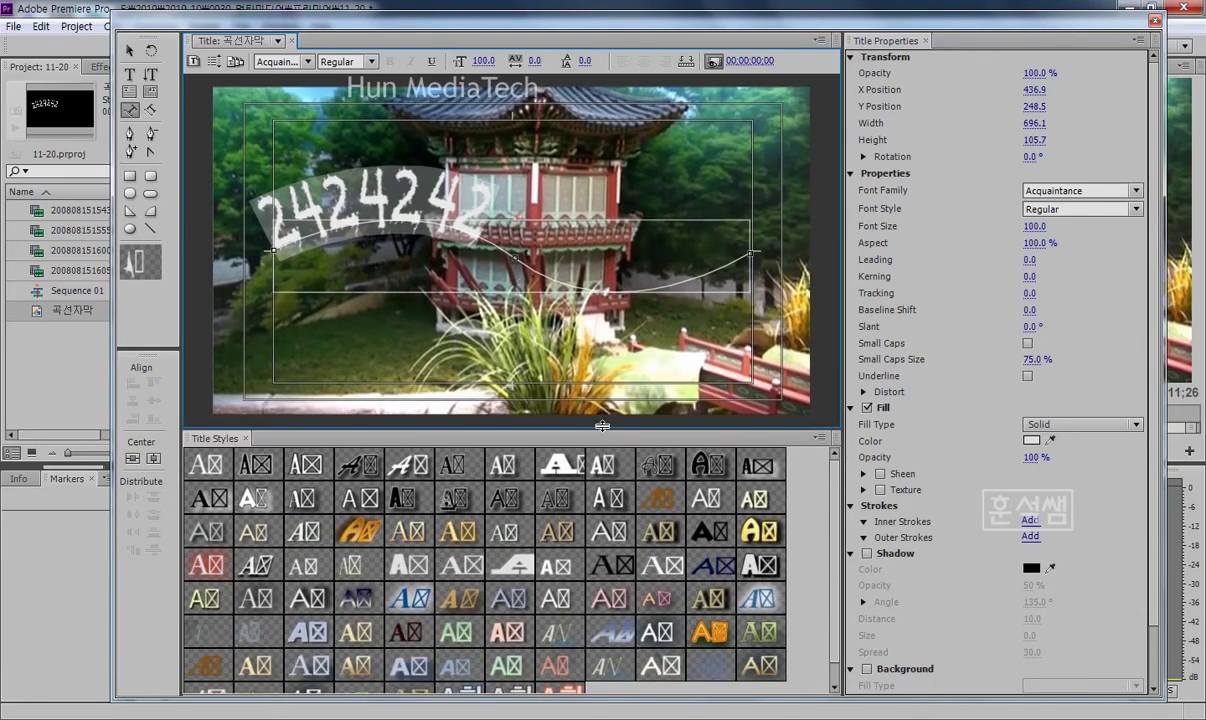
pyautogui.click(418, 612)
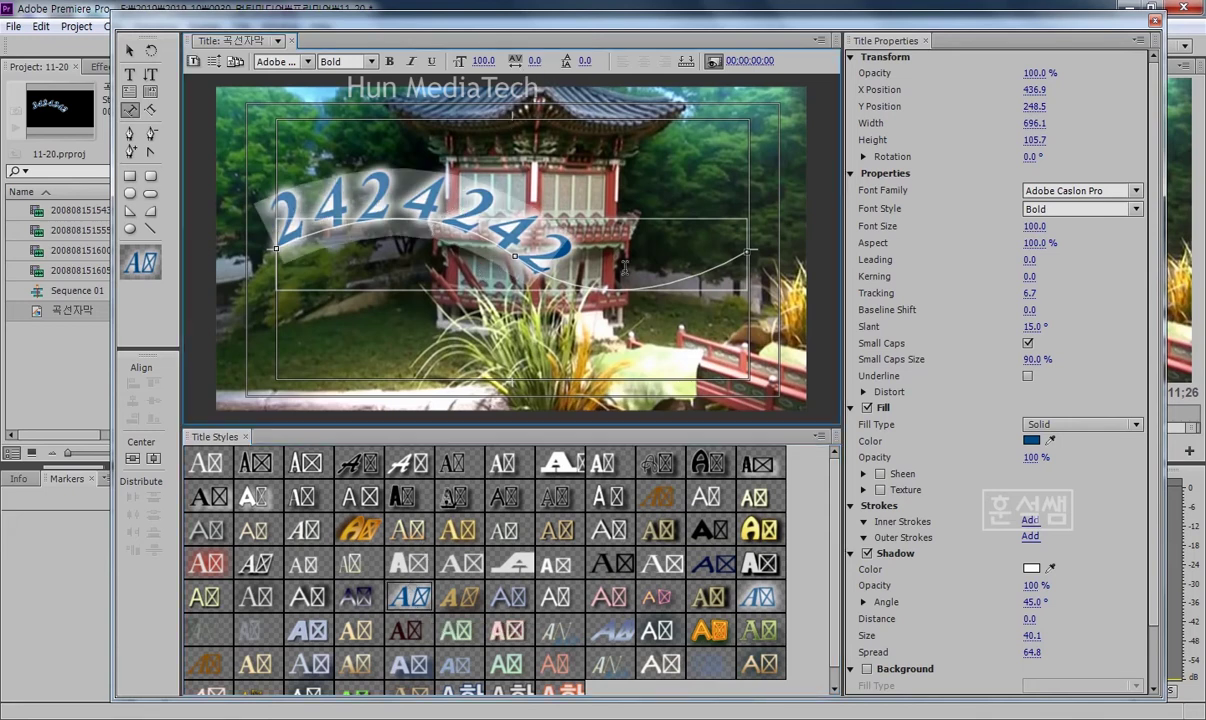
# Step: Change the path text to COEX AQUARIUM and reduce the font size to 71
pyautogui.write('COEX')
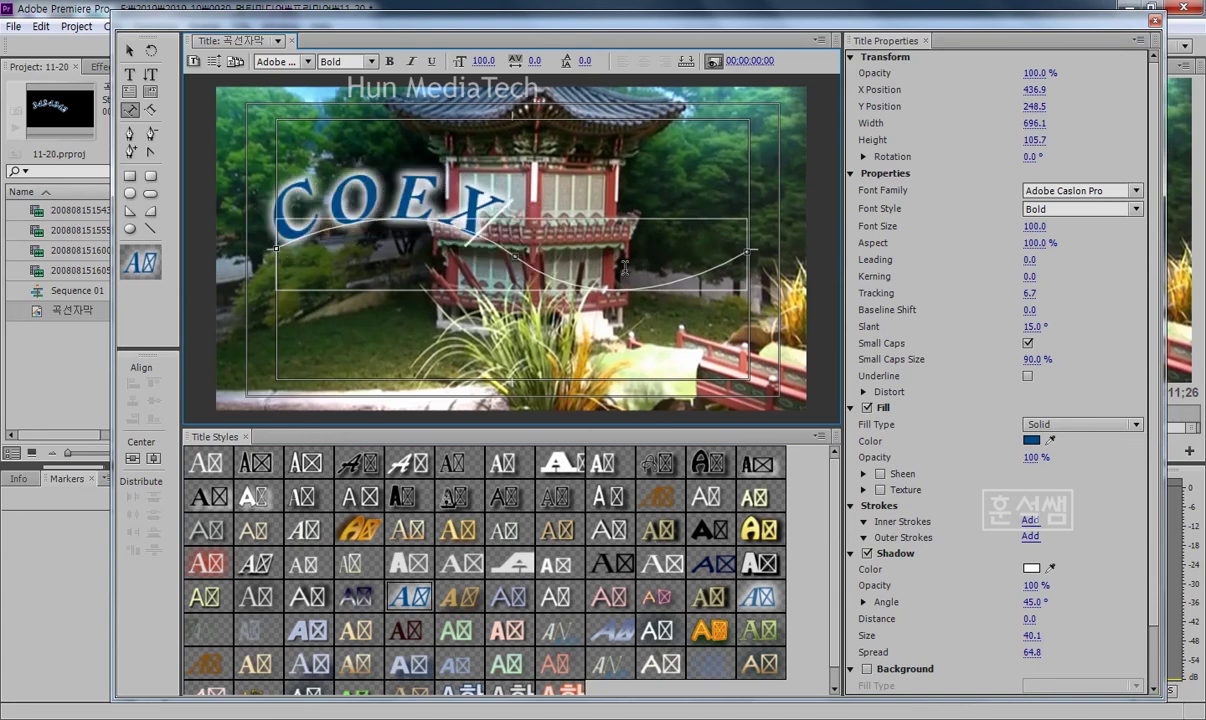
pyautogui.write('AQUA')
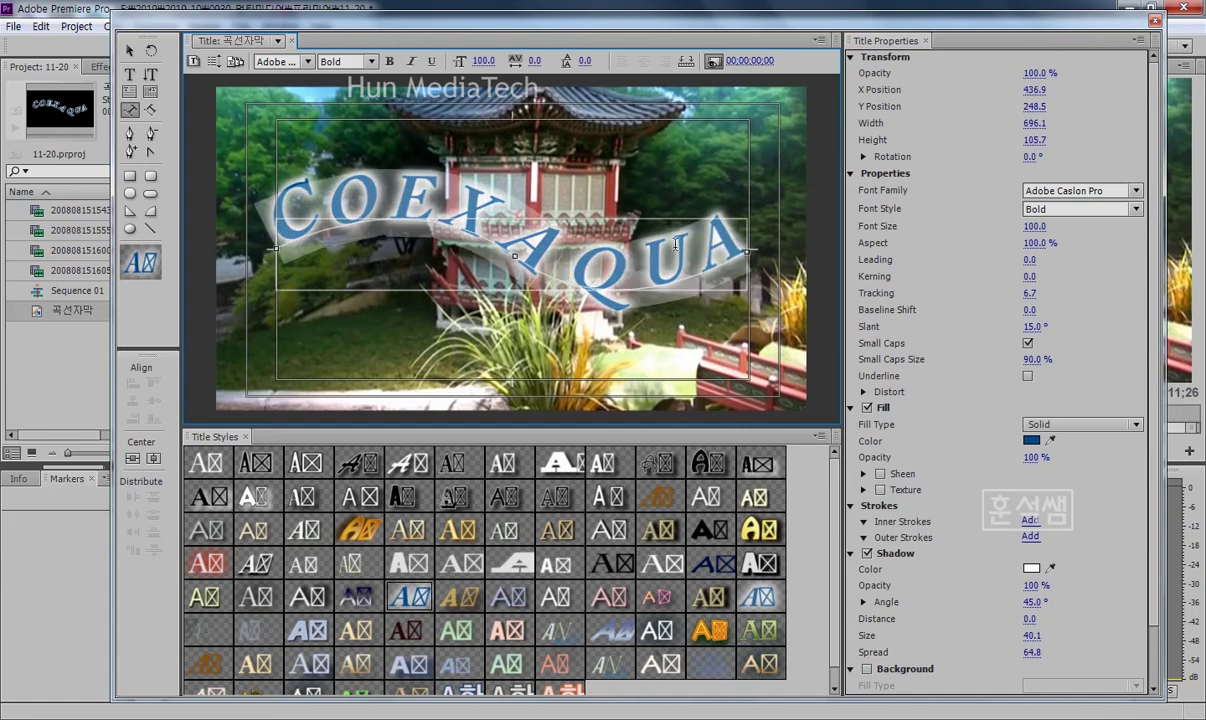
pyautogui.moveTo(1034, 226); pyautogui.dragTo(1000, 226)
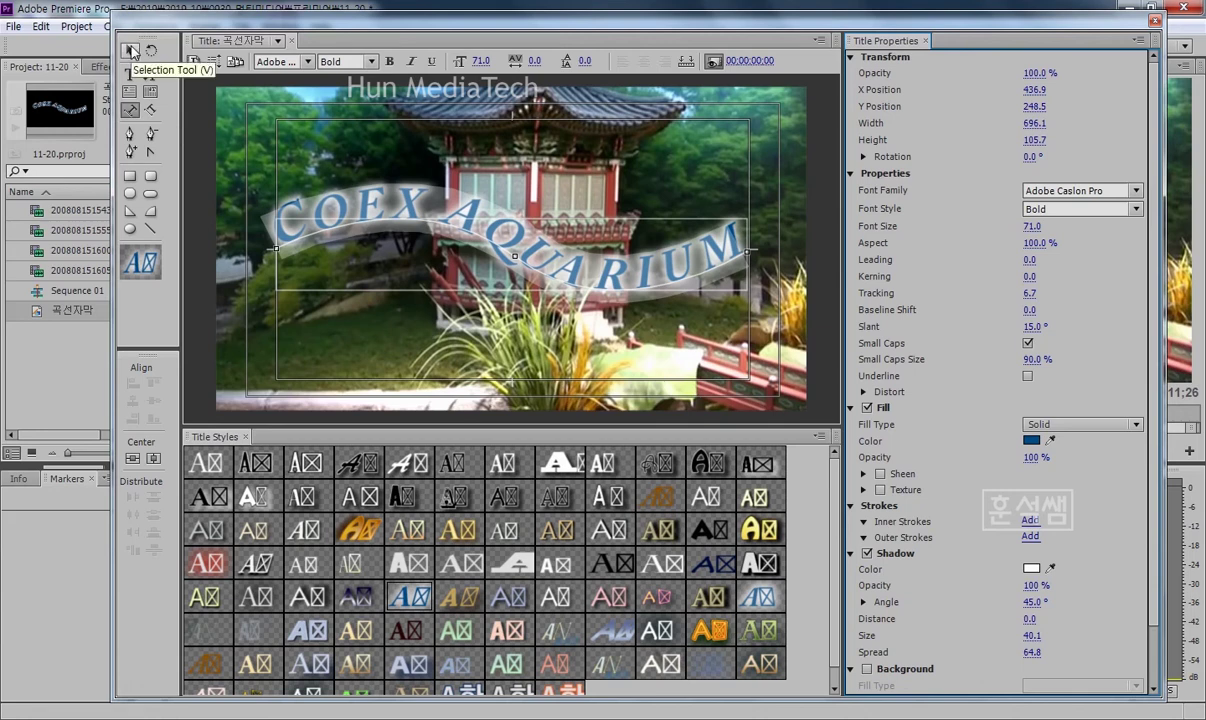
pyautogui.click(516, 260)
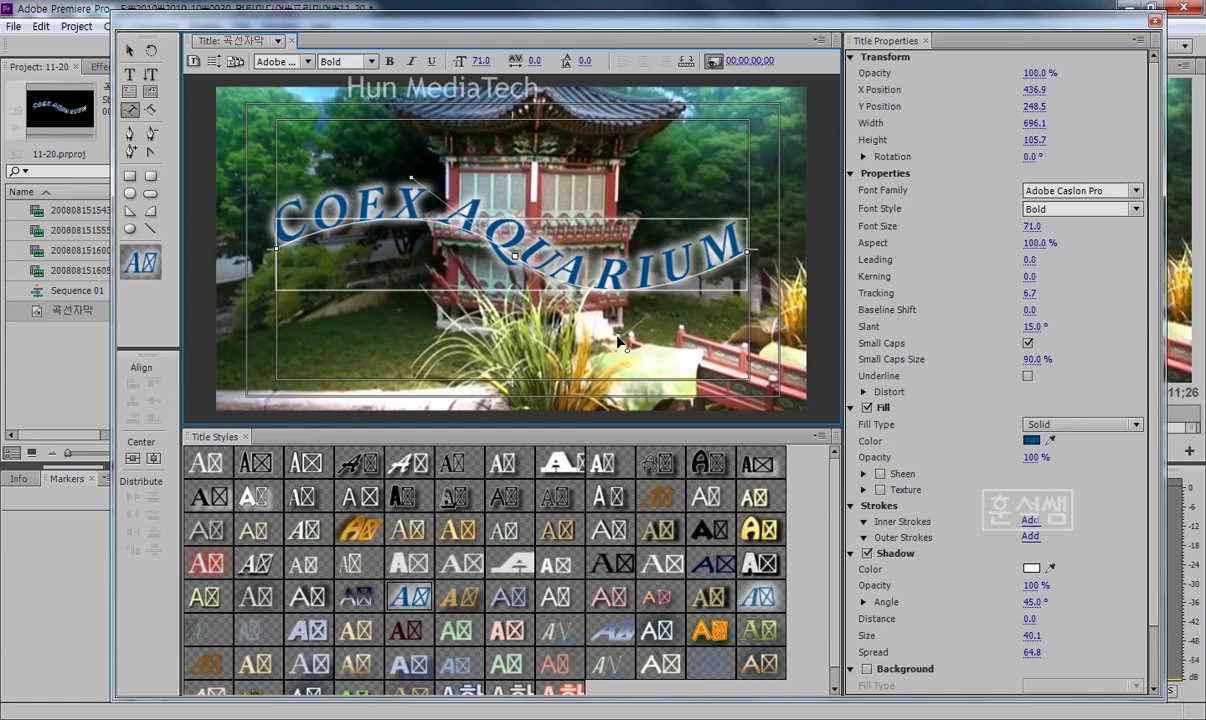
# Step: Reshape the path into an upward arch over the pavilion and close the Titler
pyautogui.moveTo(618, 340)
pyautogui.mouseDown()
pyautogui.moveTo(629, 216)
pyautogui.moveTo(556, 250)
pyautogui.moveTo(520, 190)
pyautogui.mouseUp()
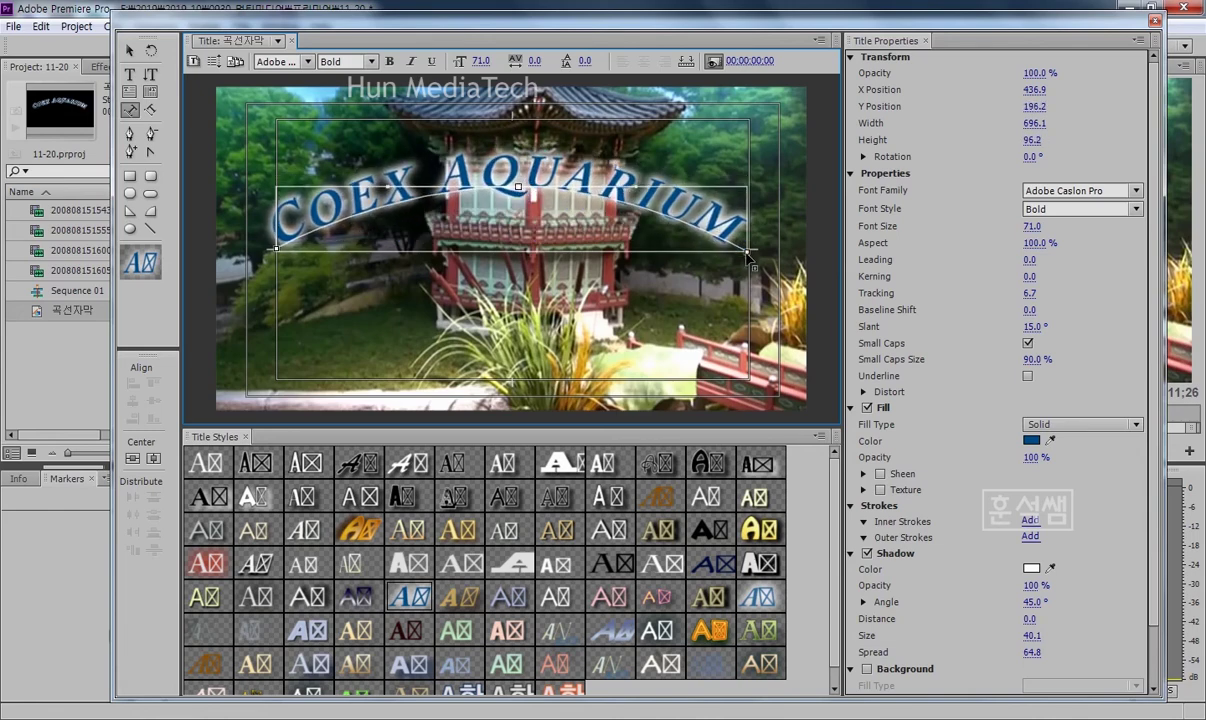
pyautogui.moveTo(753, 252); pyautogui.dragTo(750, 261)
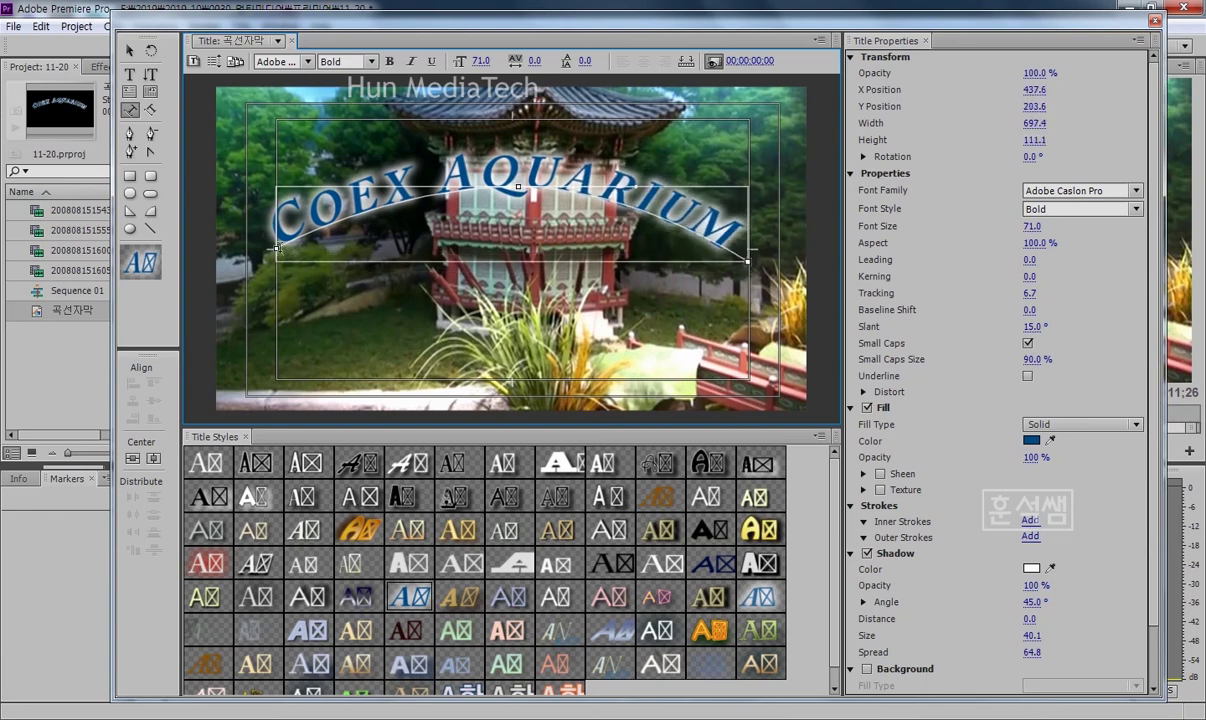
pyautogui.moveTo(279, 252); pyautogui.dragTo(288, 252)
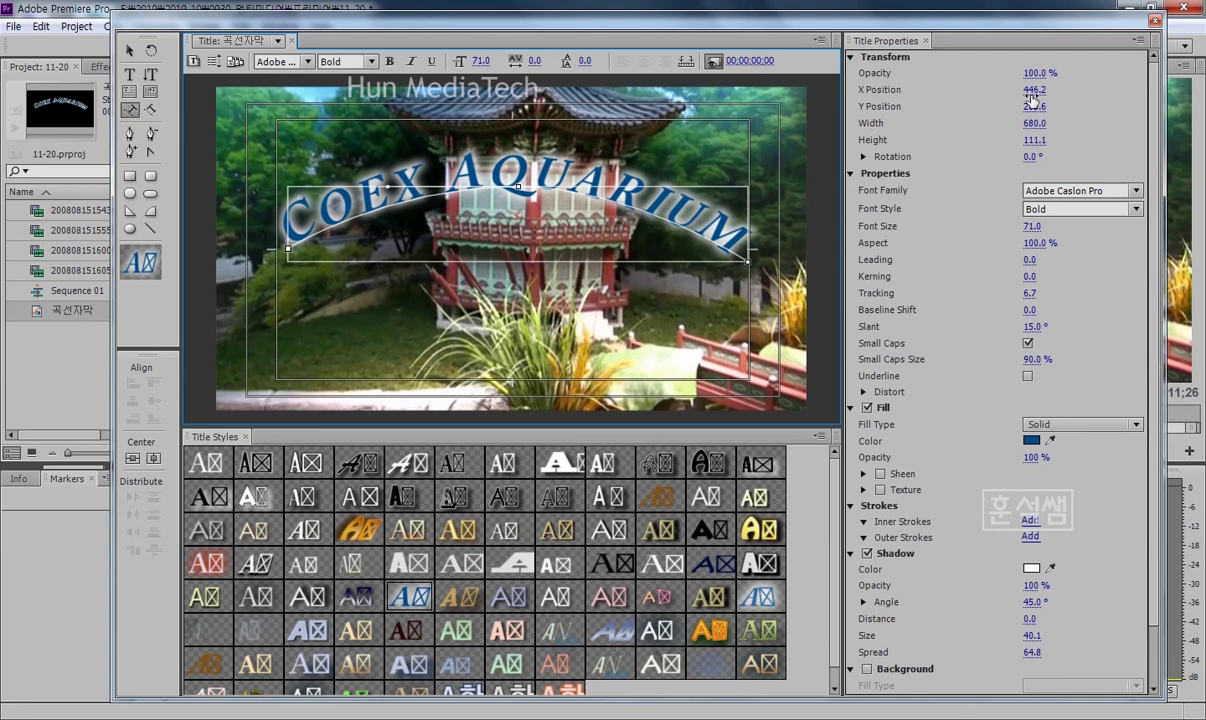
pyautogui.click(1155, 21)
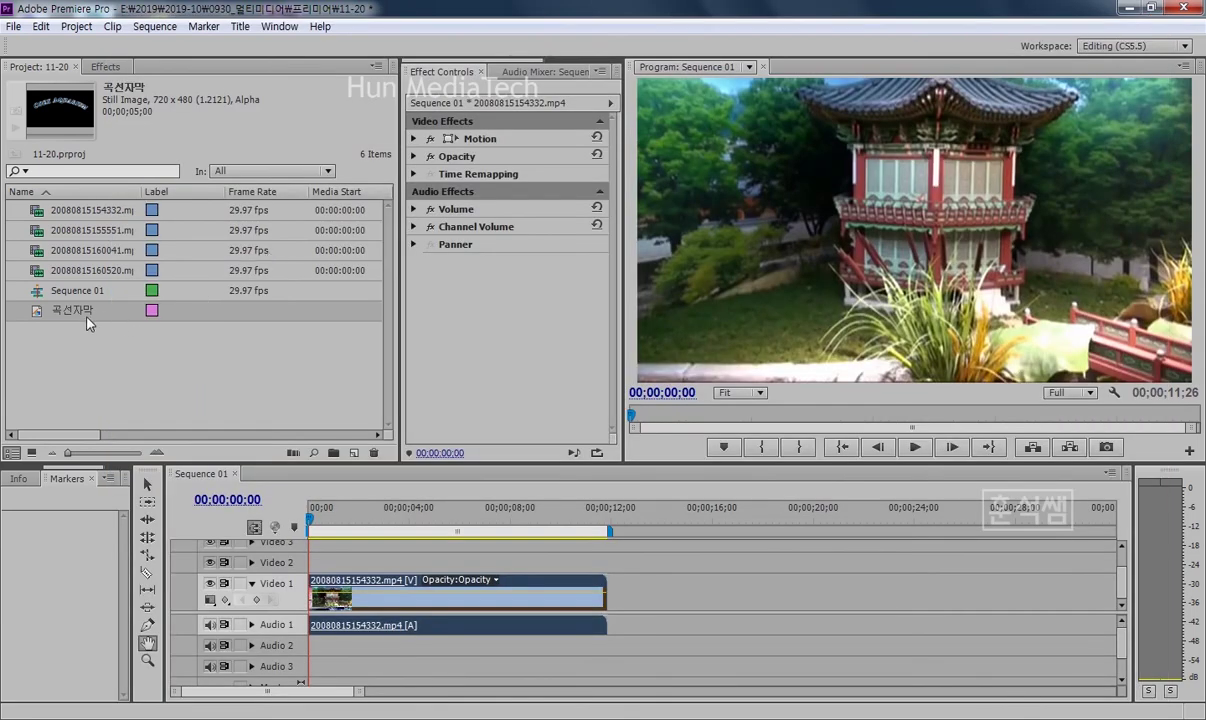